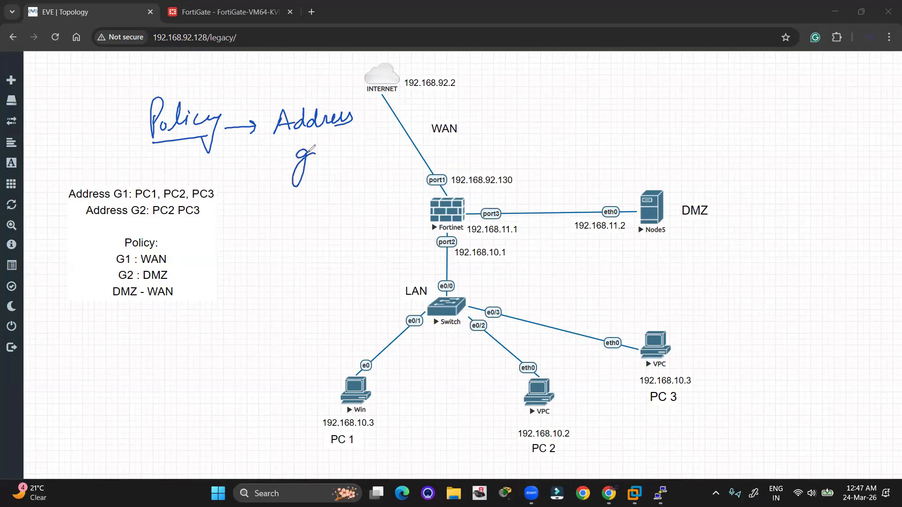
Step: Handwrite "group" beneath the "Address" note on the topology diagram and add a circled number 2 below it
left_click_drag(309, 173, 340, 166)
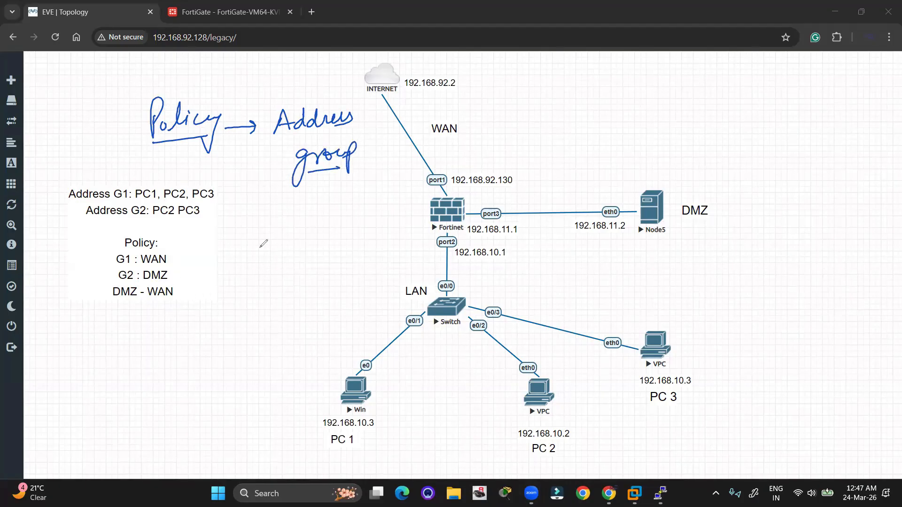
left_click_drag(281, 224, 299, 241)
left_click_drag(284, 209, 264, 222)
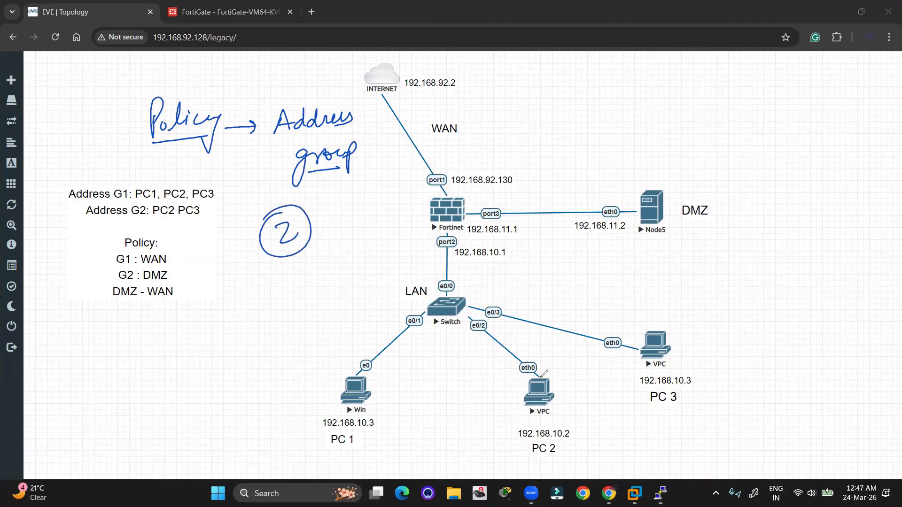
Step: Circle PC 1, PC 2 and PC 3 on the diagram as group G1 and draw an arrow from it to WAN
mouse_move(313, 375)
left_mouse_down()
mouse_move(327, 365)
mouse_move(463, 366)
mouse_move(665, 327)
mouse_move(680, 399)
mouse_move(480, 431)
mouse_move(312, 419)
mouse_move(308, 375)
mouse_move(328, 364)
left_mouse_up()
mouse_move(281, 337)
left_mouse_down()
mouse_move(275, 355)
mouse_move(287, 346)
left_mouse_up()
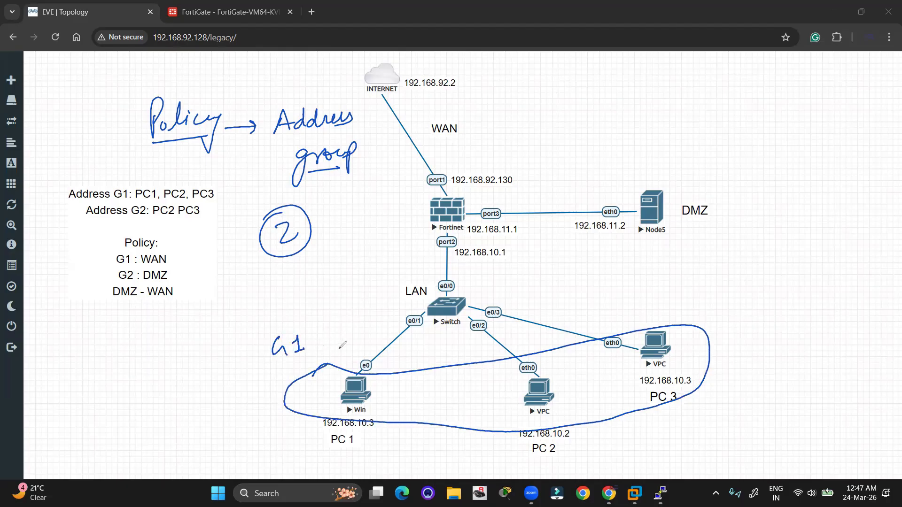
mouse_move(331, 347)
left_mouse_down()
mouse_move(398, 273)
mouse_move(411, 225)
mouse_move(367, 128)
mouse_move(326, 89)
mouse_move(339, 83)
left_mouse_up()
mouse_move(276, 79)
left_mouse_down()
mouse_move(279, 88)
mouse_move(306, 87)
mouse_move(316, 67)
left_mouse_up()
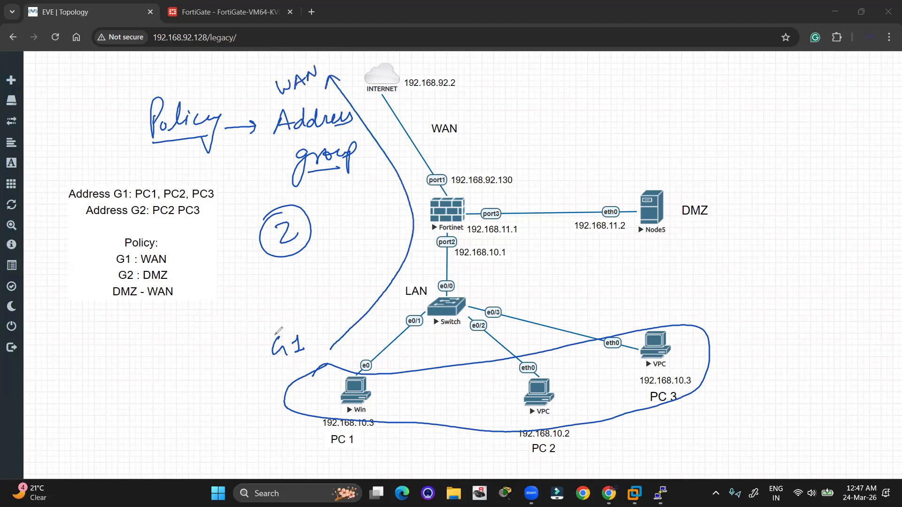
mouse_move(266, 331)
left_mouse_down()
mouse_move(312, 334)
mouse_move(284, 321)
left_mouse_up()
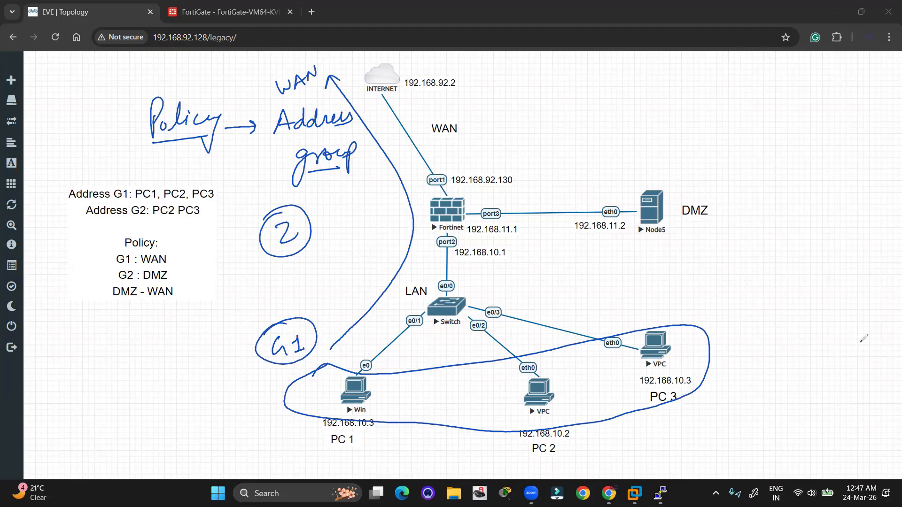
Step: Clear the markup, circle PC 2 and PC 3 as group G2, and draw a two-headed arrow between it and the DMZ
left_click(773, 314)
mouse_move(501, 392)
left_mouse_down()
mouse_move(540, 356)
mouse_move(673, 324)
mouse_move(670, 403)
mouse_move(538, 456)
mouse_move(500, 404)
mouse_move(506, 378)
left_mouse_up()
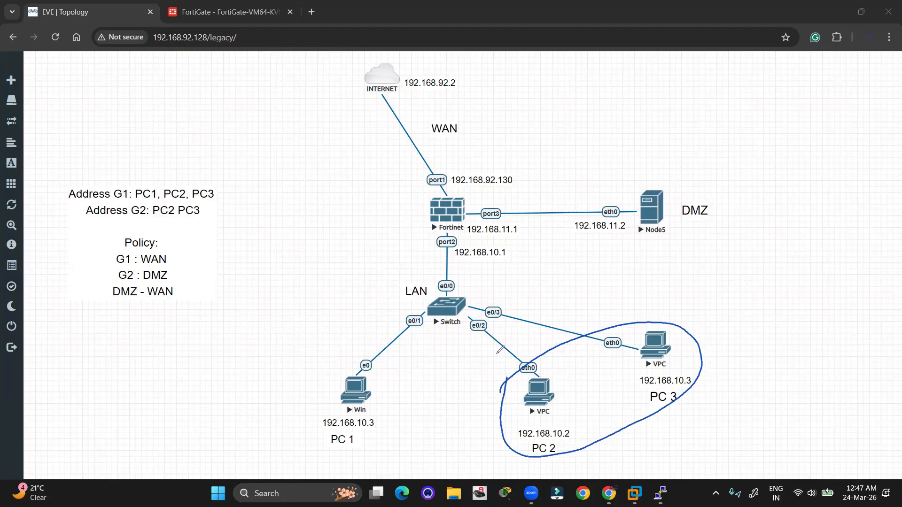
left_click_drag(595, 302, 620, 313)
mouse_move(550, 348)
left_mouse_down()
mouse_move(511, 312)
mouse_move(483, 251)
mouse_move(603, 238)
left_mouse_up()
key("Escape")
left_click(863, 162)
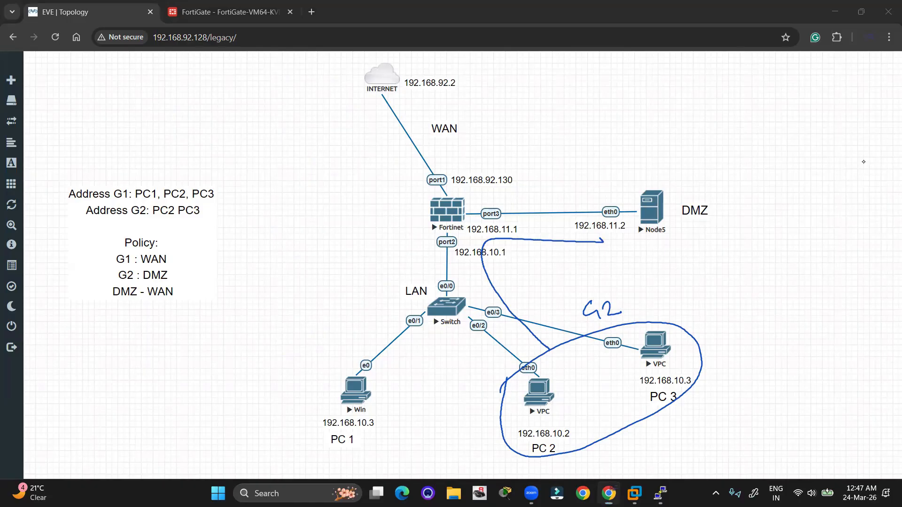
left_click_drag(605, 243, 588, 255)
left_click_drag(545, 335, 548, 352)
left_click_drag(579, 299, 567, 301)
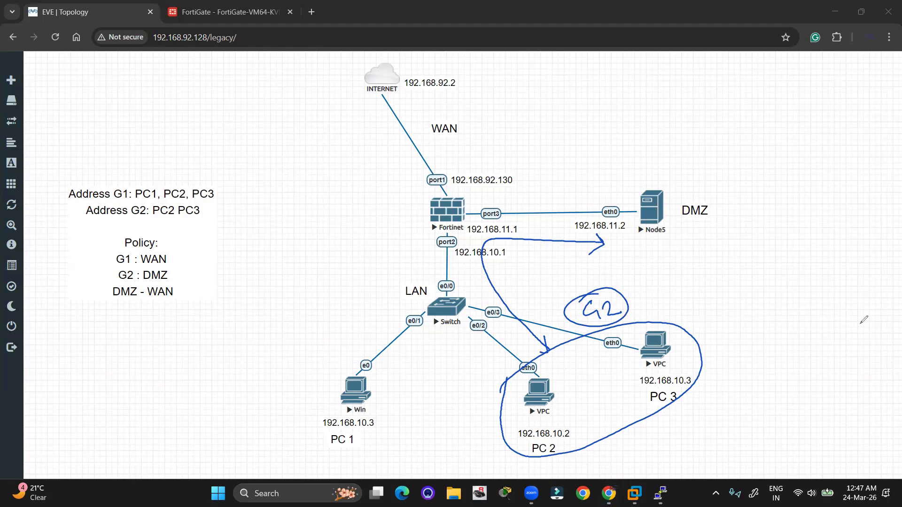
Step: Retrace the path from all three PCs to WAN and from PC 2 and PC 3 to the DMZ, clearing the markup after each
mouse_move(333, 353)
left_mouse_down()
mouse_move(536, 350)
mouse_move(694, 371)
mouse_move(450, 440)
mouse_move(303, 383)
mouse_move(333, 350)
mouse_move(329, 375)
left_mouse_up()
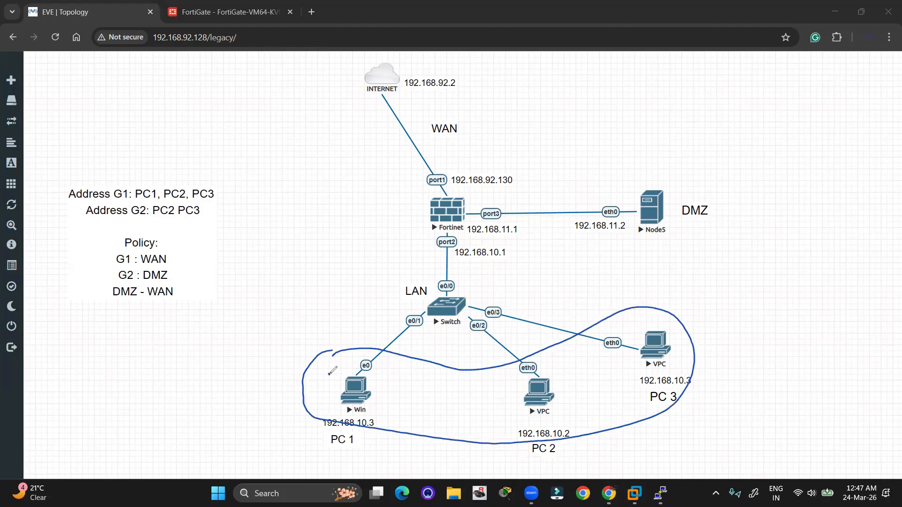
mouse_move(386, 339)
left_mouse_down()
mouse_move(410, 174)
mouse_move(400, 119)
mouse_move(413, 126)
left_mouse_up()
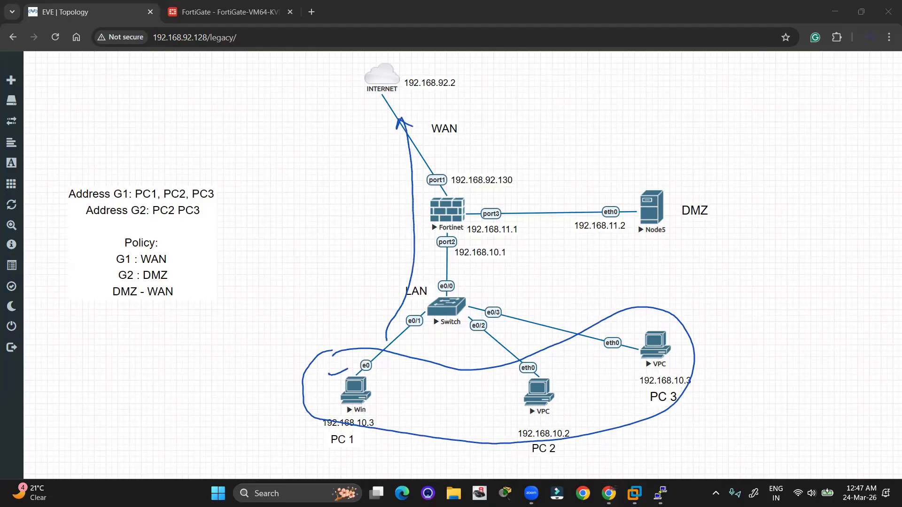
mouse_move(500, 390)
left_mouse_down()
mouse_move(531, 361)
mouse_move(701, 383)
mouse_move(510, 445)
mouse_move(529, 365)
mouse_move(522, 376)
left_mouse_up()
mouse_move(594, 329)
left_mouse_down()
mouse_move(476, 251)
mouse_move(591, 241)
mouse_move(595, 250)
left_mouse_up()
left_click_drag(588, 310, 593, 328)
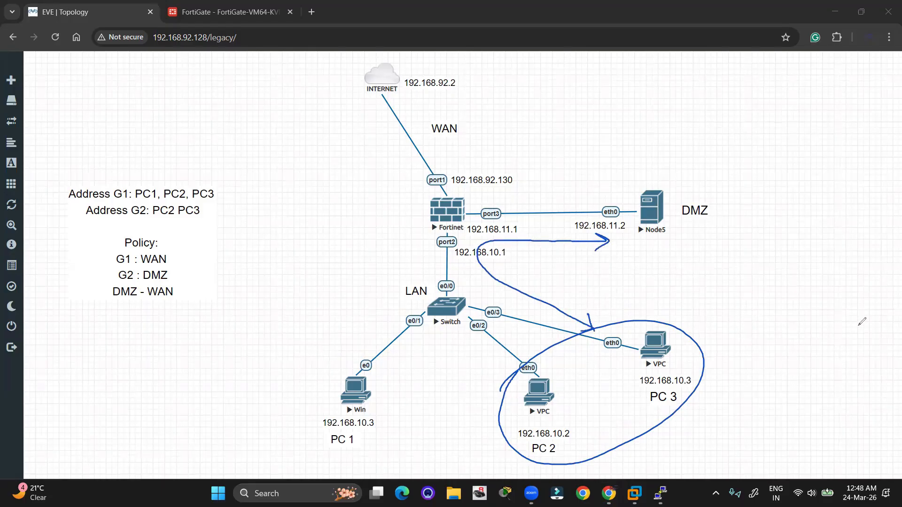
left_click(830, 321)
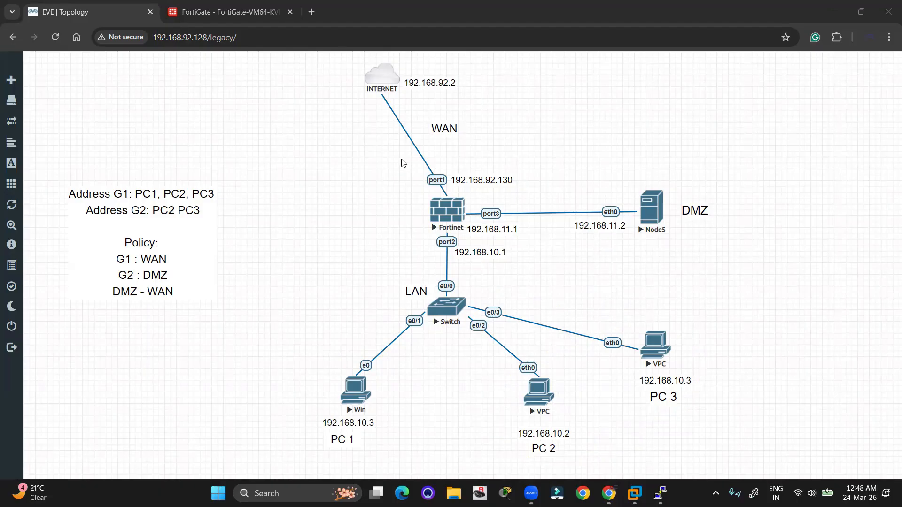
Step: Switch to the FortiGate web console and start a new firewall policy named "Add G1 to WAN"
left_click(224, 16)
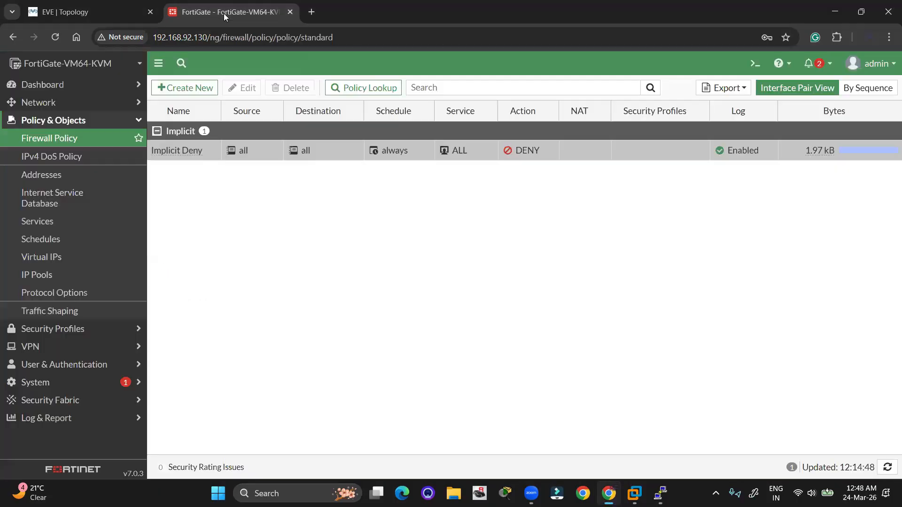
left_click(183, 89)
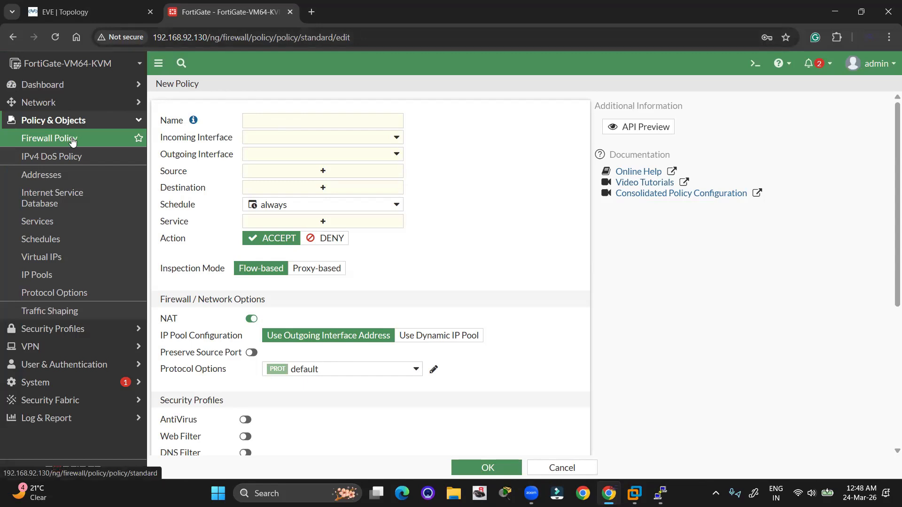
left_click(270, 120)
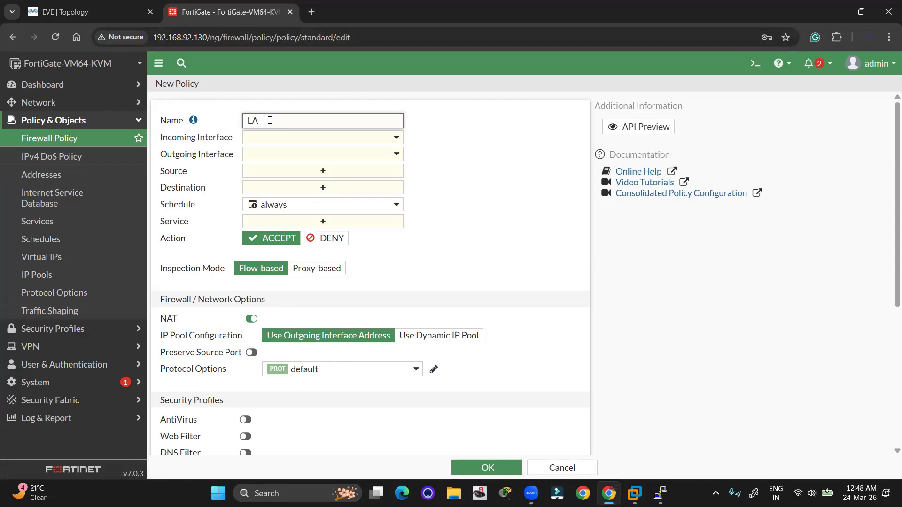
key("ctrl+a")
key("BackSpace")
left_click(112, 7)
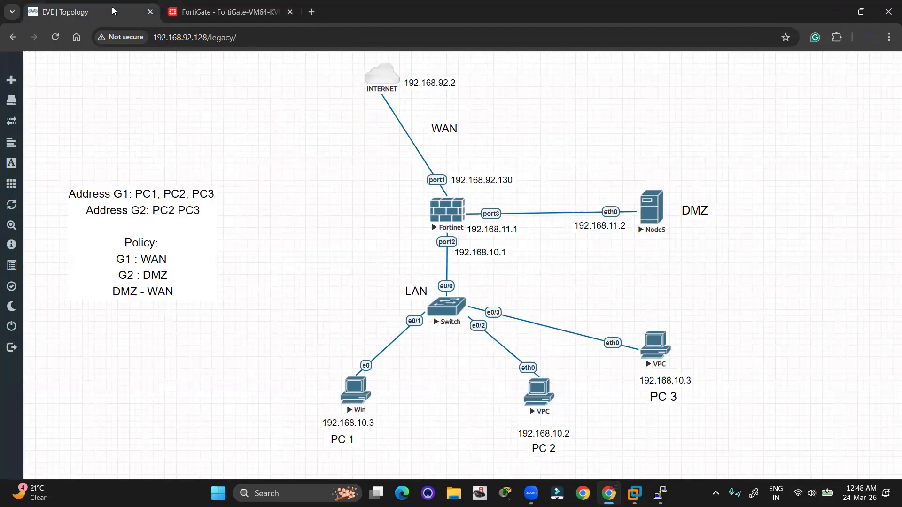
left_click(230, 14)
type("A")
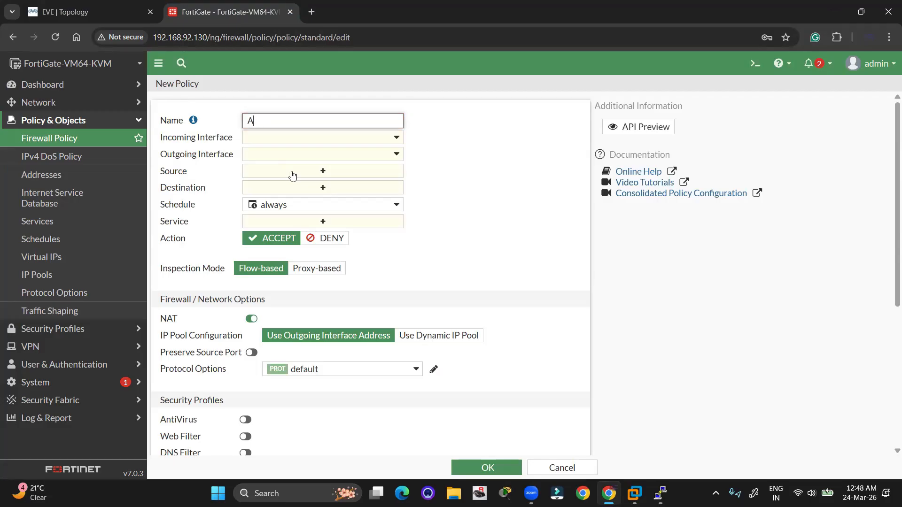
key("BackSpace")
type("G1")
type("Add ")
type(" to WAN")
Step: Set the policy's incoming interface to LAN (port2) and its outgoing interface to WAN (port1)
left_click(273, 137)
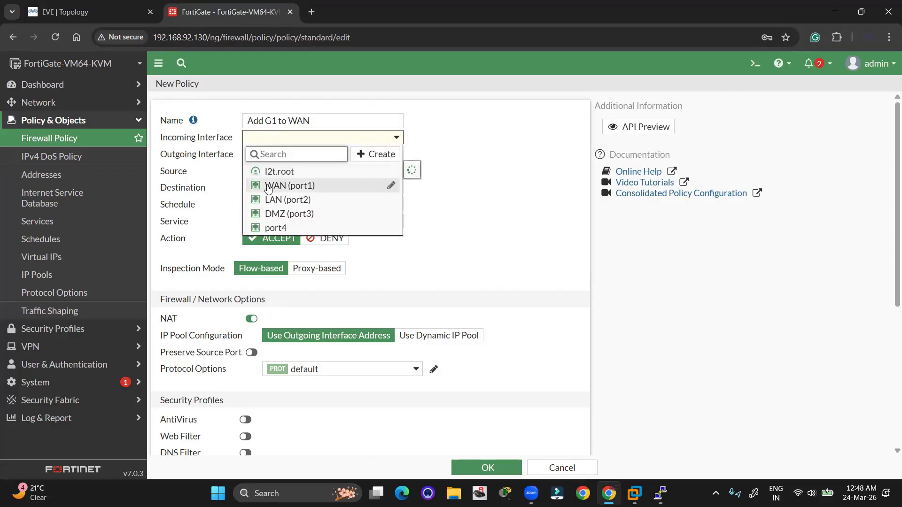
left_click(272, 200)
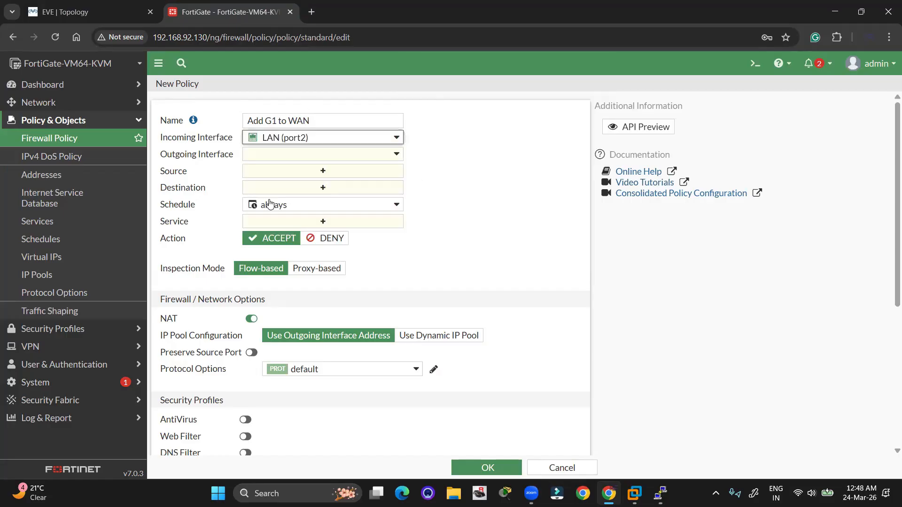
left_click(278, 159)
type("WAN")
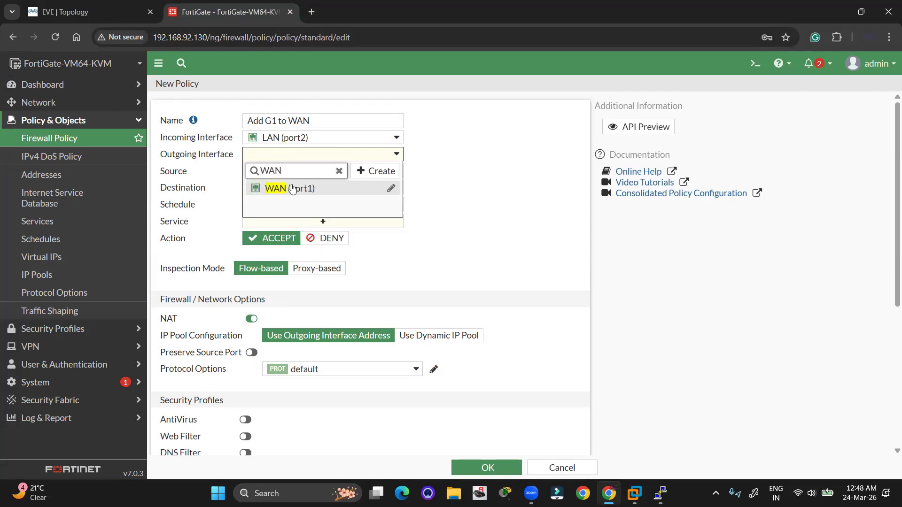
left_click(296, 183)
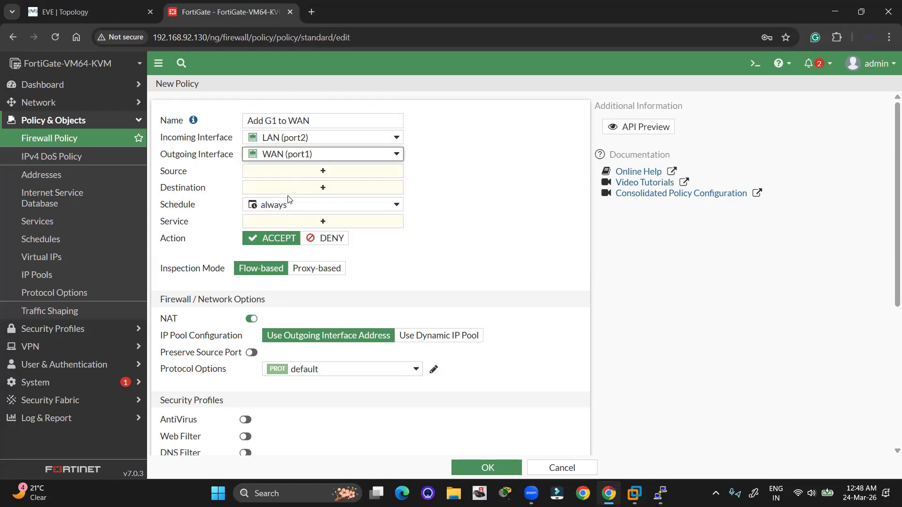
Step: Start a new address group for the policy's source and name it "Address G1"
left_click(301, 173)
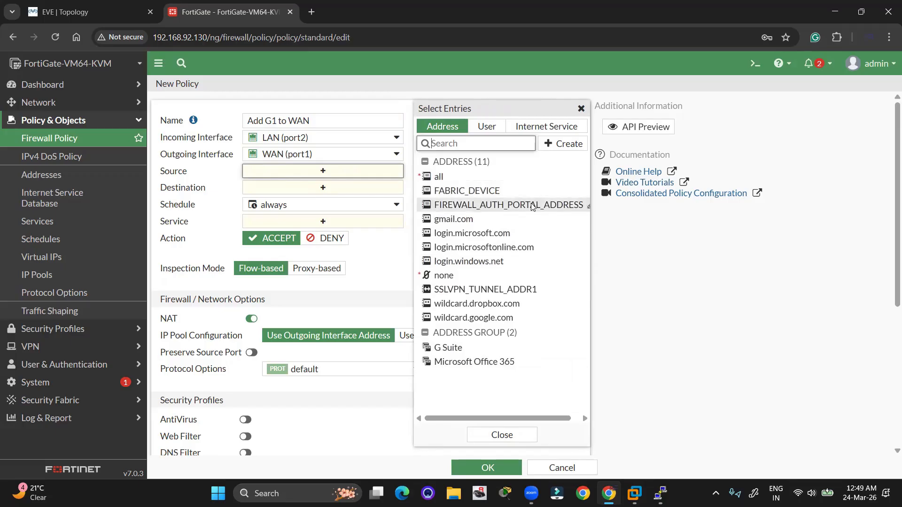
left_click(559, 145)
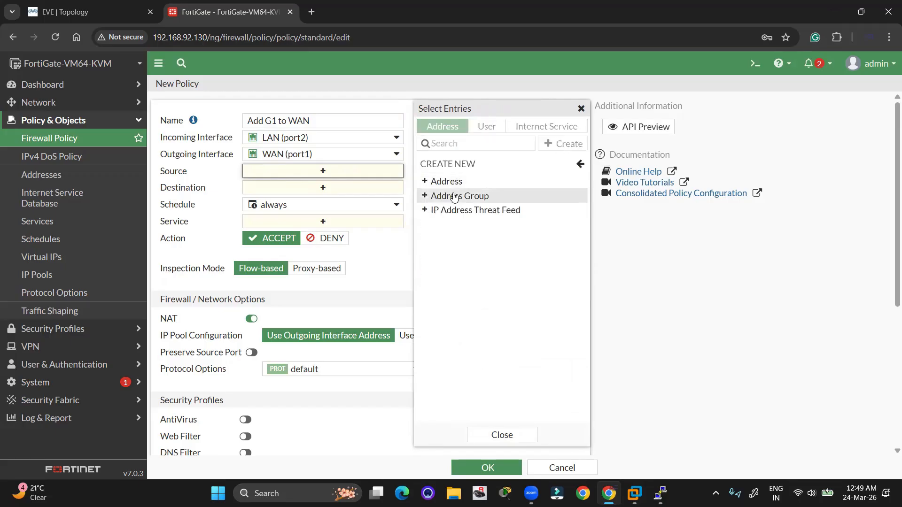
left_click(455, 197)
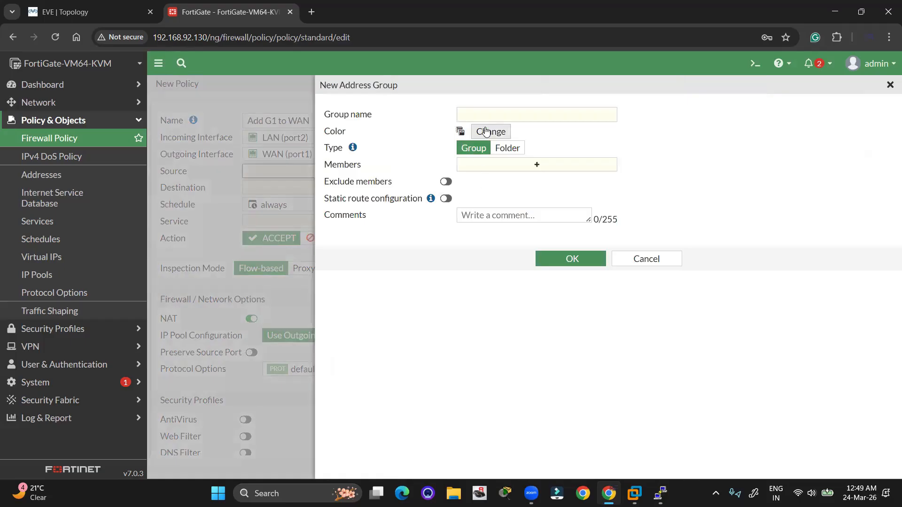
left_click(488, 113)
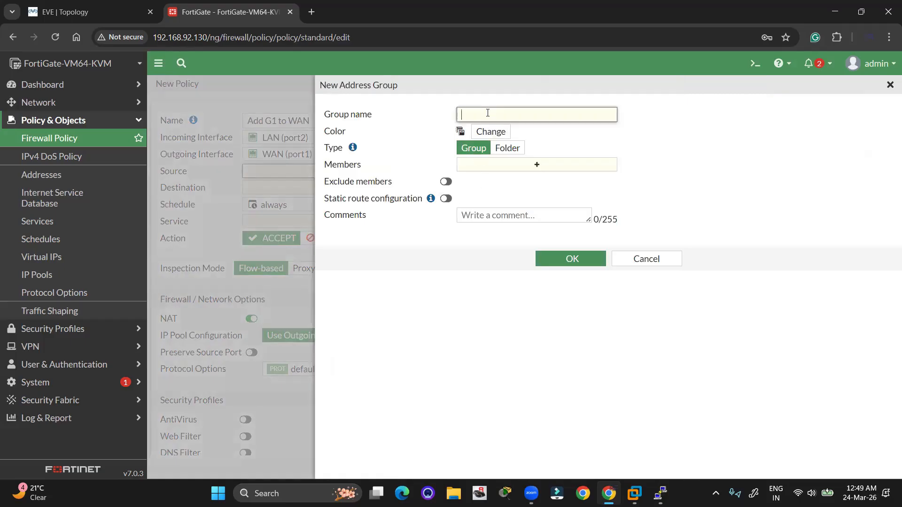
type("Address G1")
Step: Start a new Subnet-type address named "Host 1" as a member of the Address G1 group
left_click(484, 170)
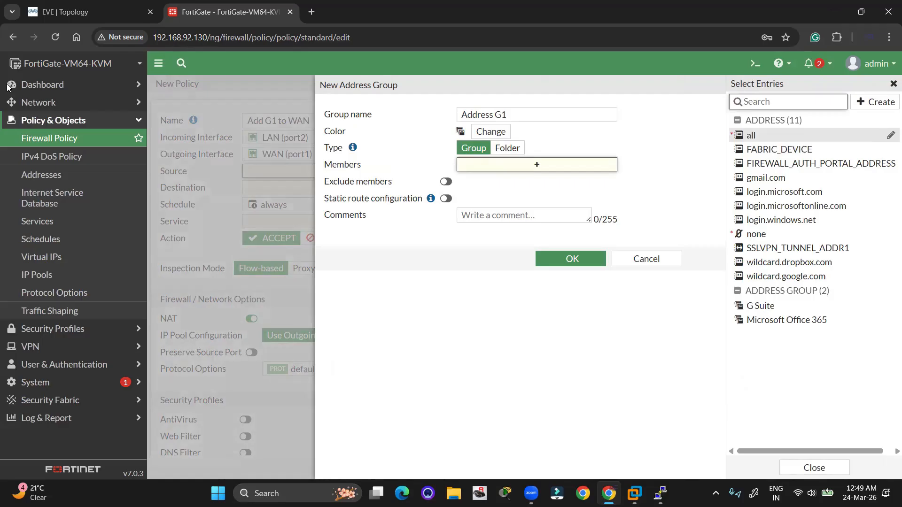
left_click(874, 102)
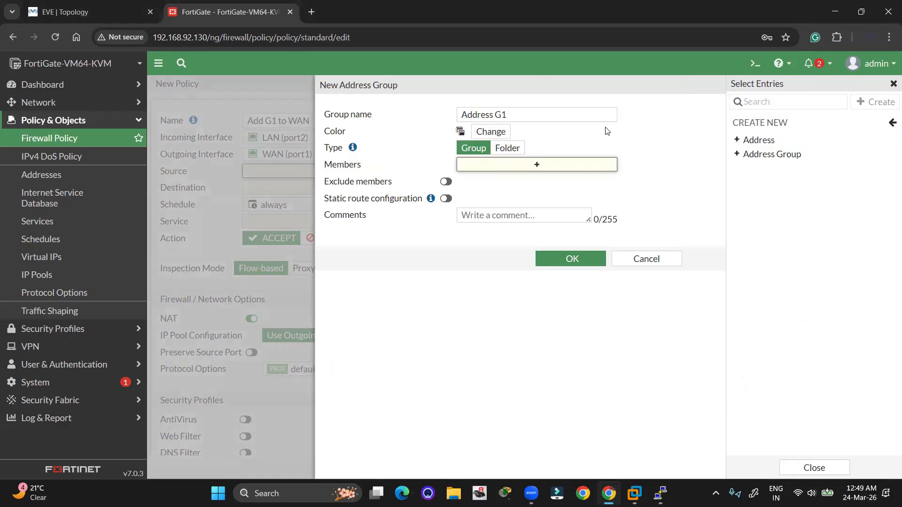
left_click(758, 140)
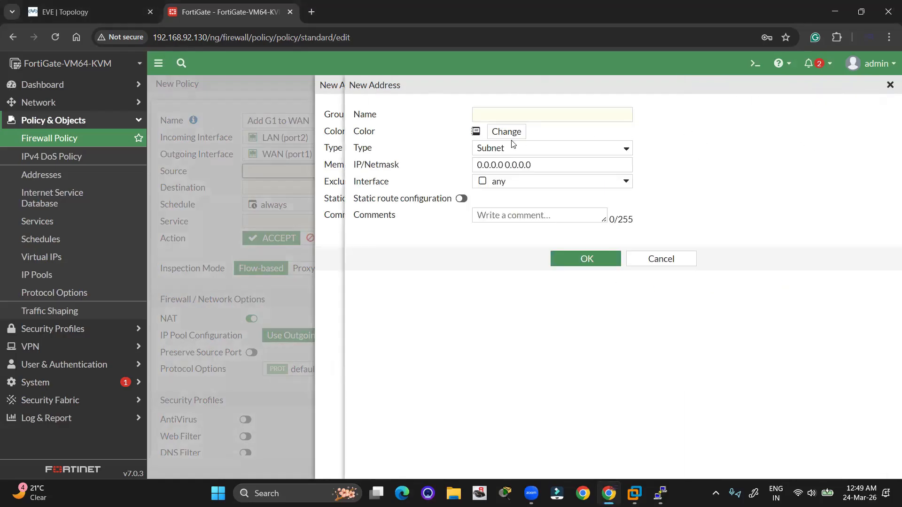
left_click(502, 113)
type("Host 1")
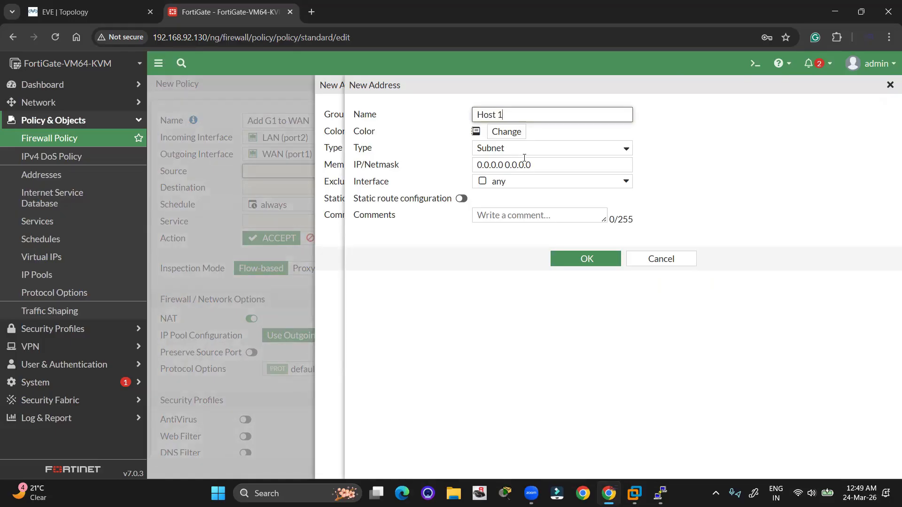
left_click(520, 150)
left_click(518, 161)
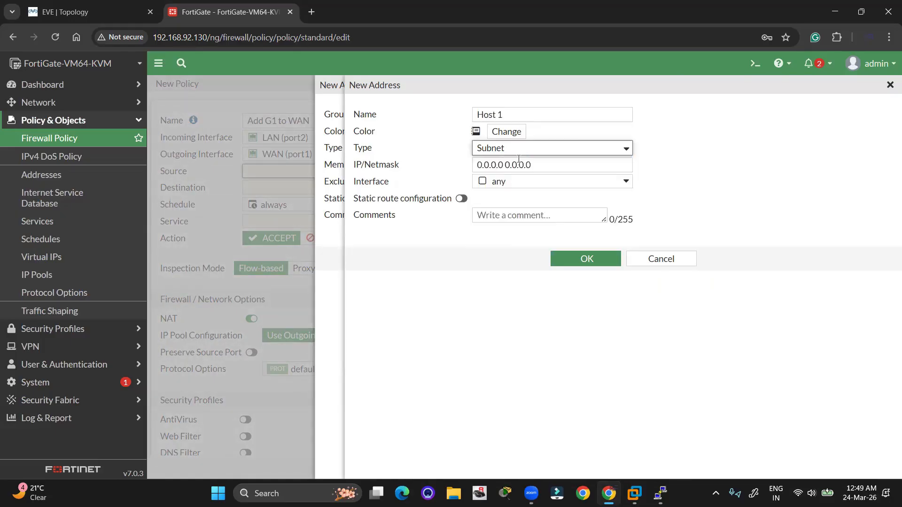
Step: Enter 192.168.10.3 as the new address's IP/Netmask and rename the address "Host PC 1" to match the topology
triple_click(517, 163)
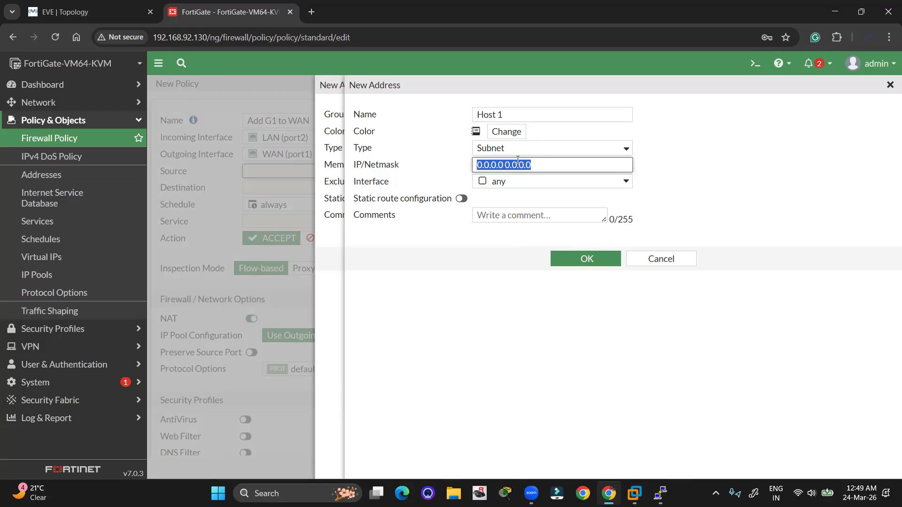
type("192.168.10.3")
left_click(52, 10)
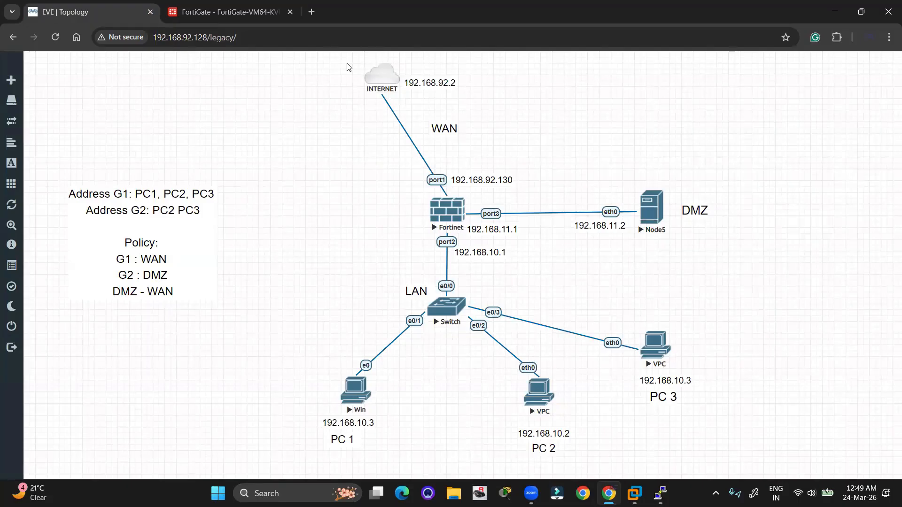
left_click(244, 15)
left_click(520, 114)
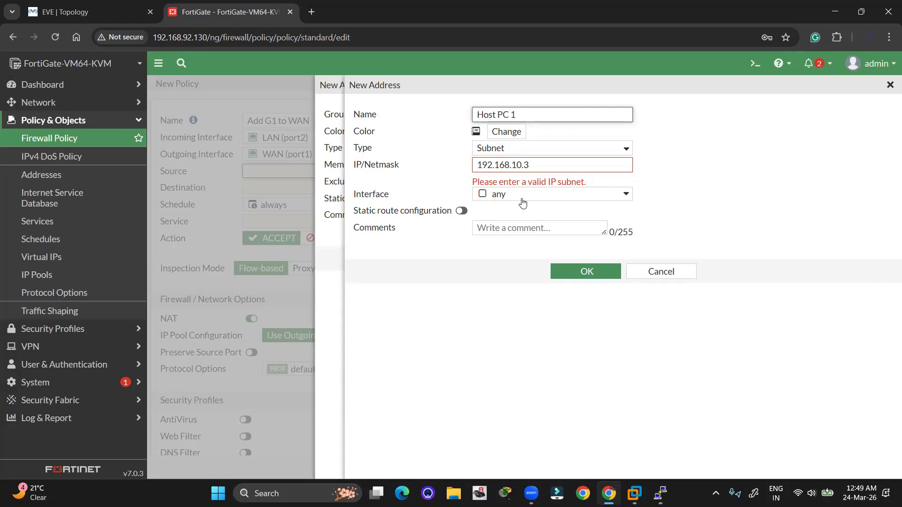
Step: Set the Host PC 1 address's IP/Netmask to 192.168.10.3/32 and save the address
left_click(541, 165)
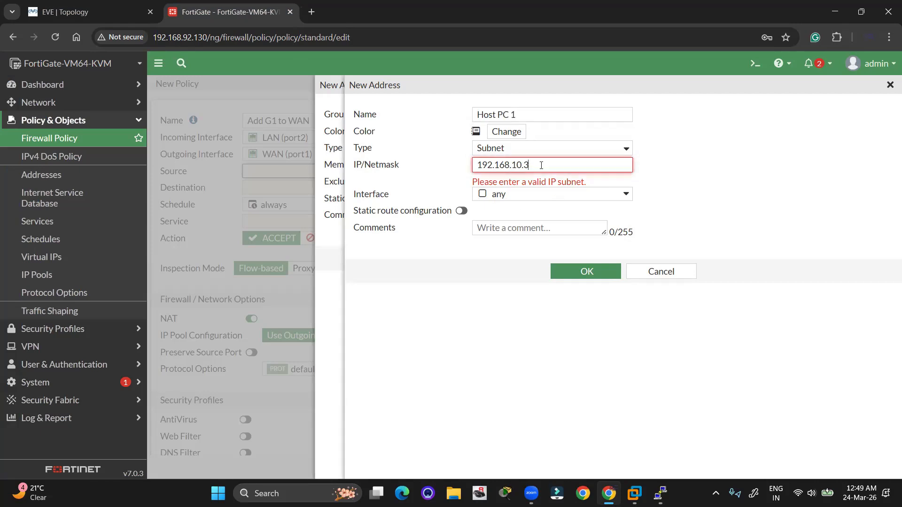
key("ctrl+a")
key("BackSpace")
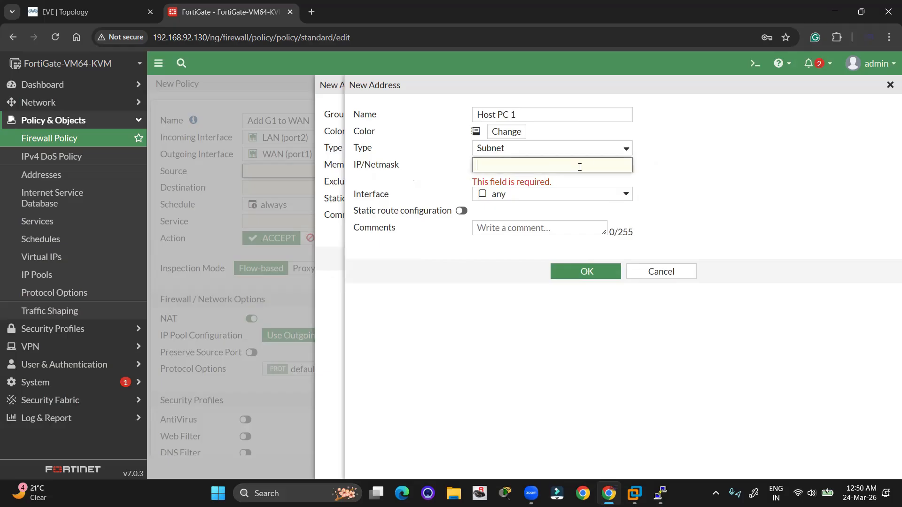
type("192.168.10.3/32")
left_click(675, 179)
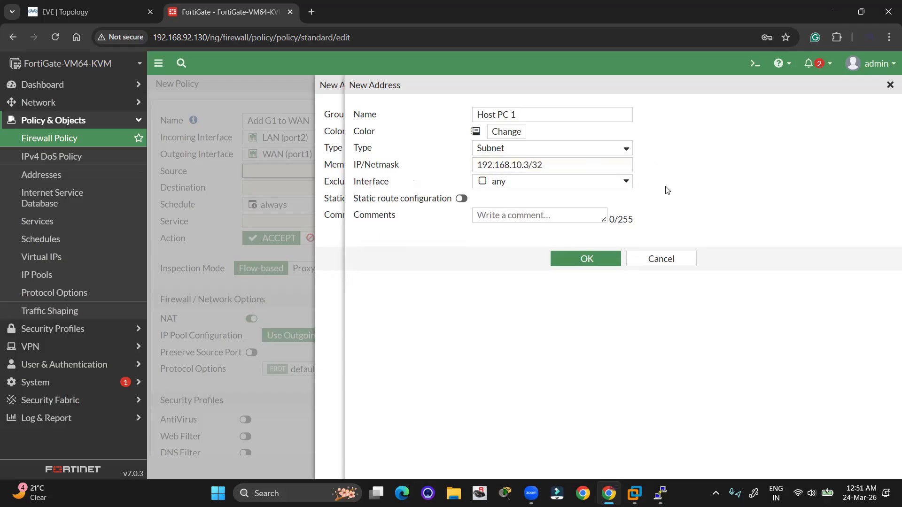
left_click(586, 261)
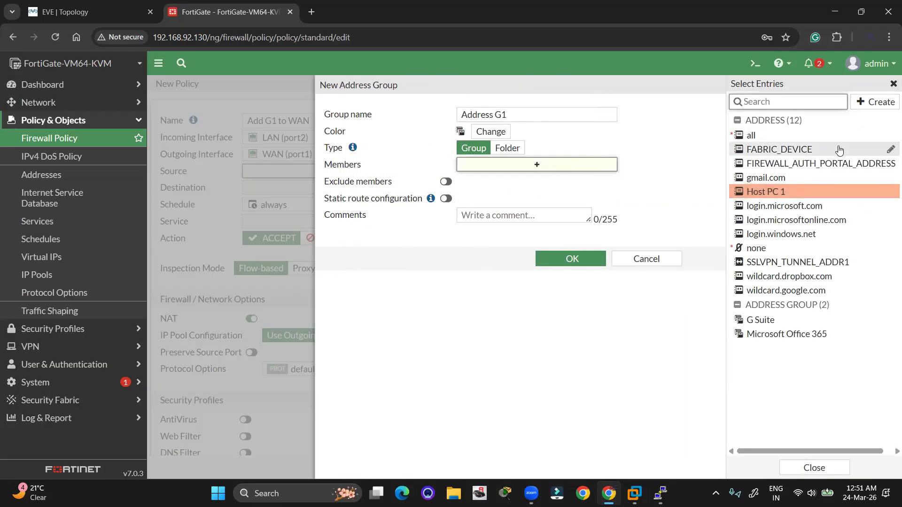
Step: Create a Subnet-type address named "HOST PC 2" with IP/Netmask 192.168.10.2/32, checking PC 2's IP in the EVE topology
left_click(875, 102)
left_click(759, 140)
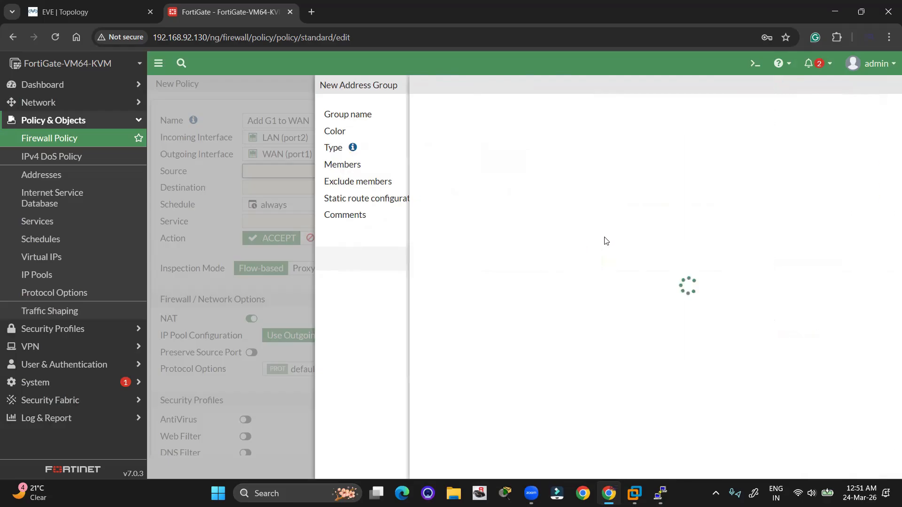
left_click(502, 114)
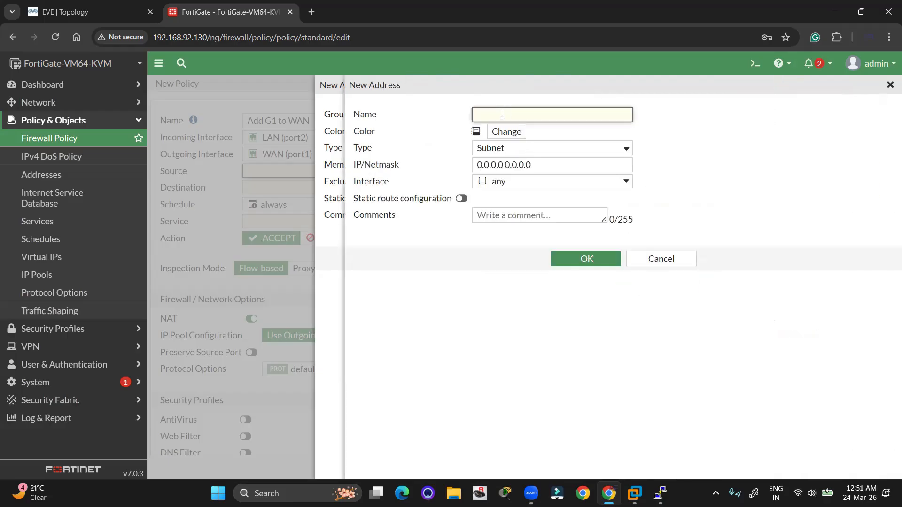
type("HOST PC 2")
double_click(509, 165)
key("ctrl+a")
type("1")
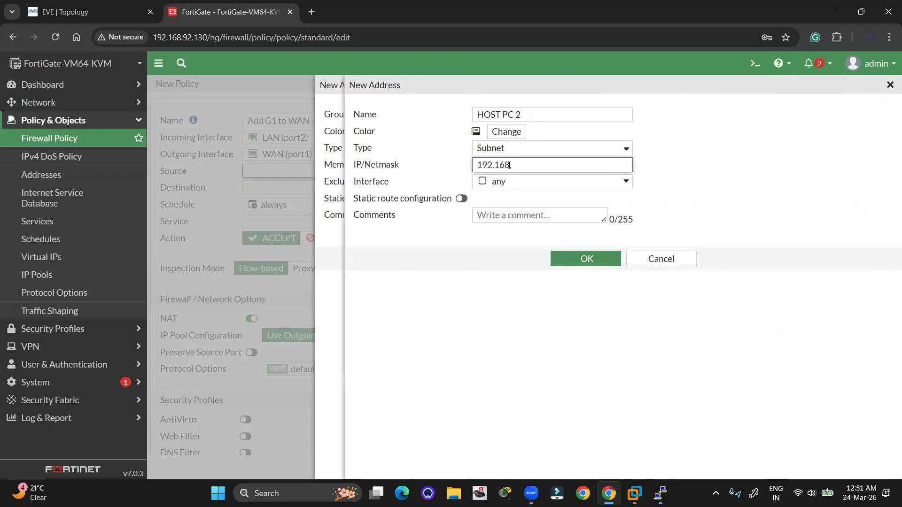
left_click(94, 12)
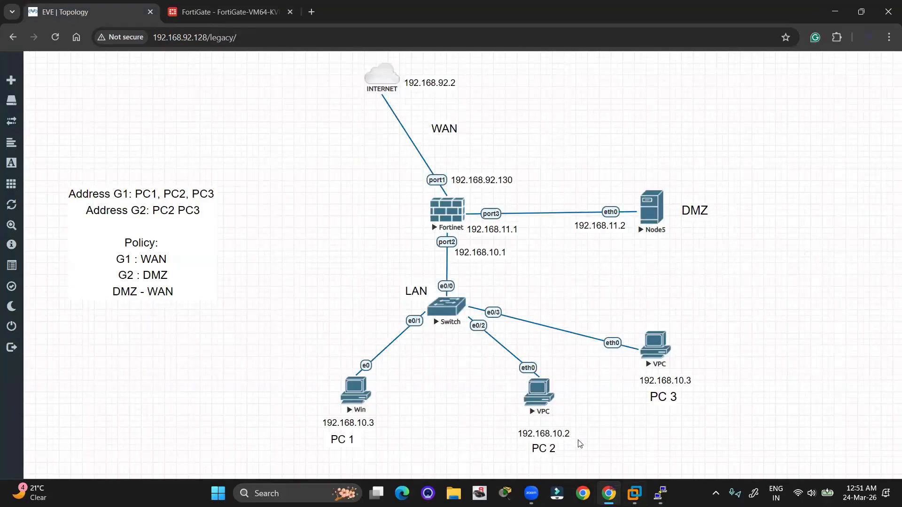
left_click(233, 19)
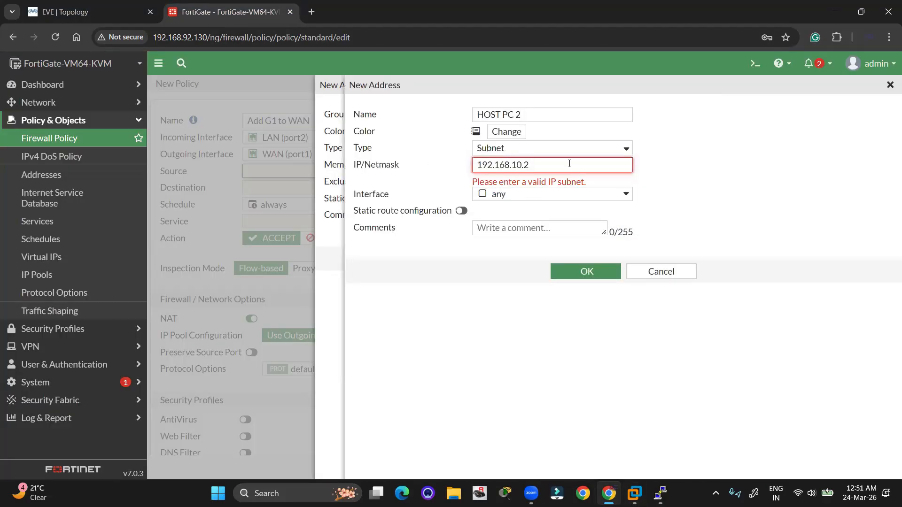
left_click(672, 169)
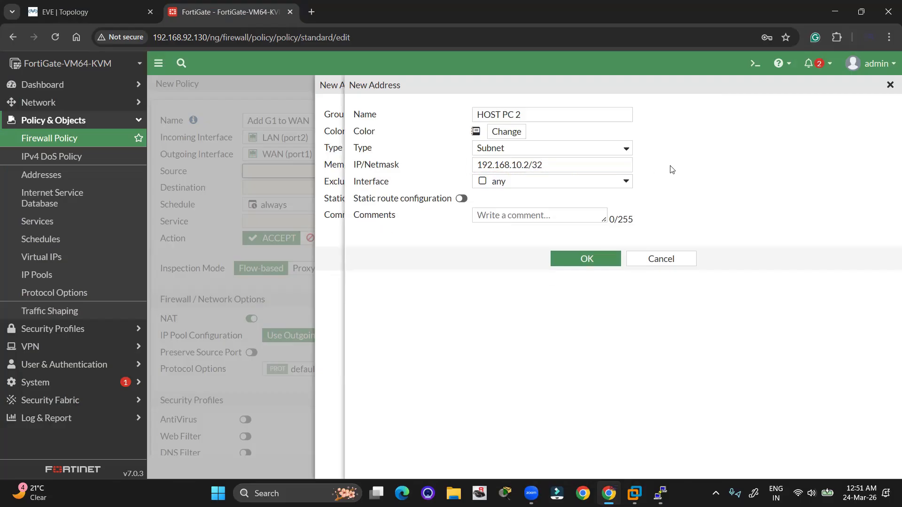
left_click(581, 266)
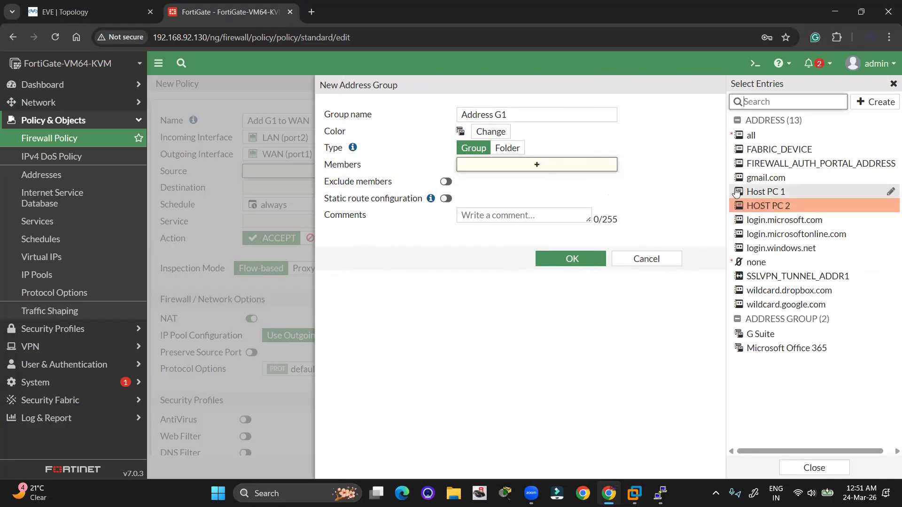
Step: Create a Subnet-type address named "Host PC 3" with IP/Netmask 192.168.10.4/32
left_click(874, 102)
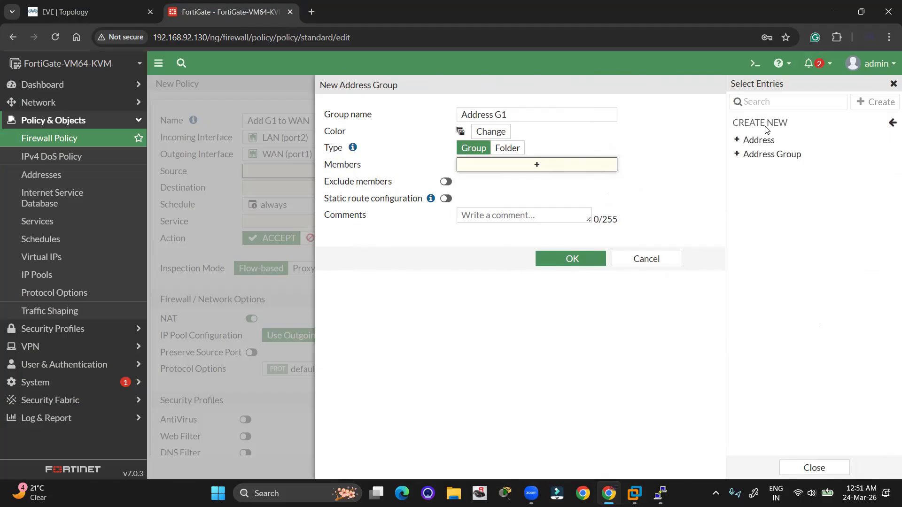
left_click(754, 139)
left_click(509, 110)
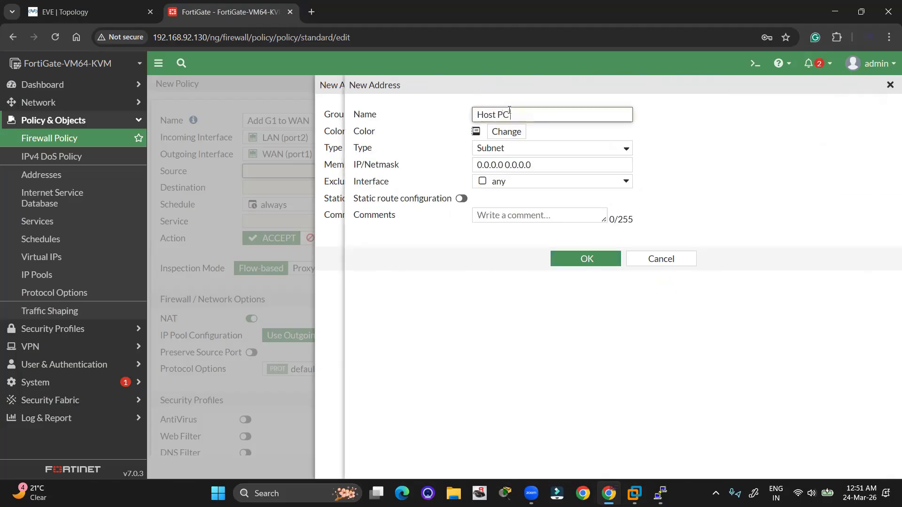
triple_click(530, 162)
type("192.168.10.4/32")
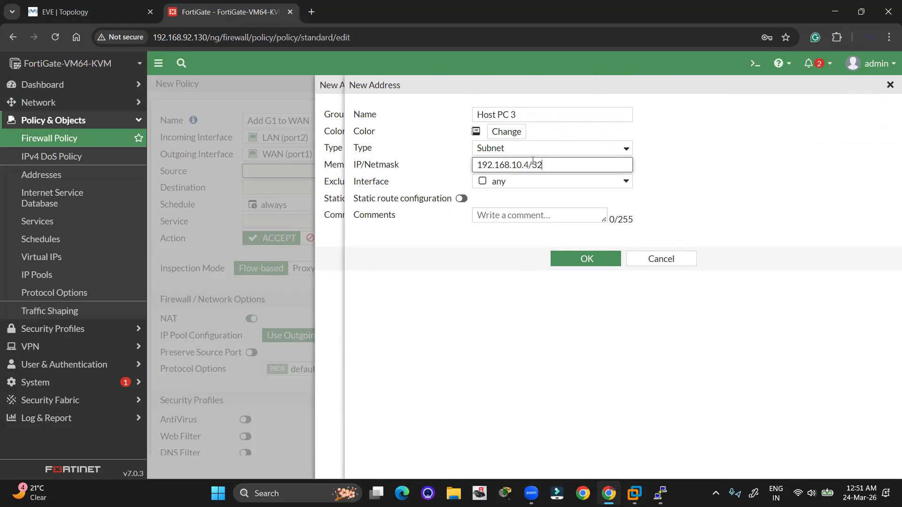
left_click(573, 258)
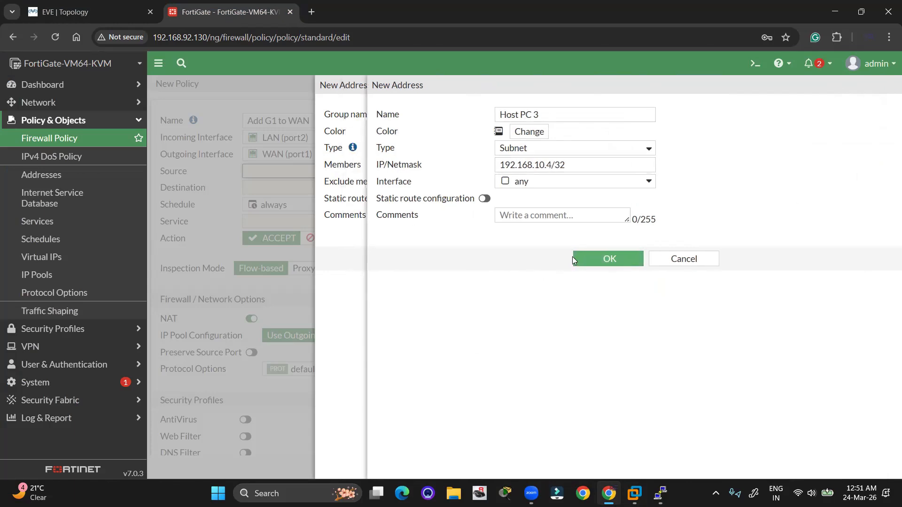
Step: Add Host PC 1, HOST PC 2 and Host PC 3 as members of the Address G1 group and save the group
mouse_move(785, 205)
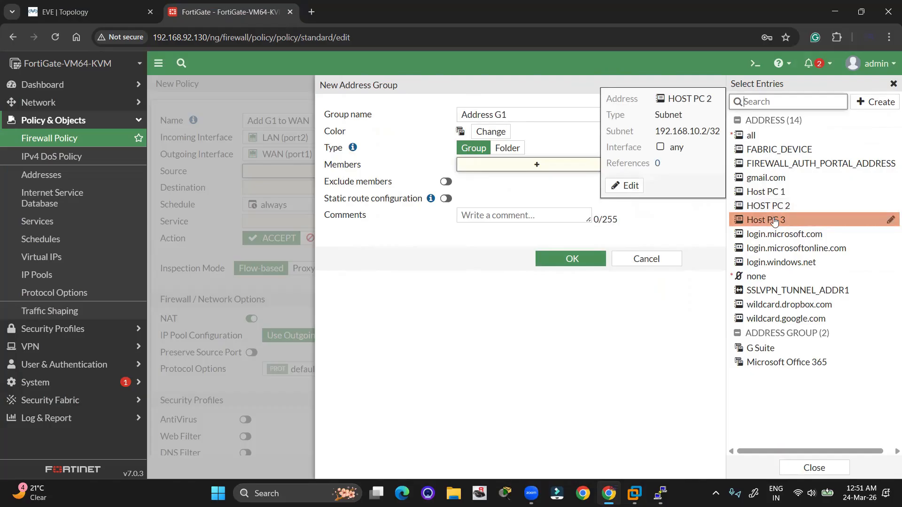
left_click(642, 318)
left_click(498, 175)
triple_click(517, 111)
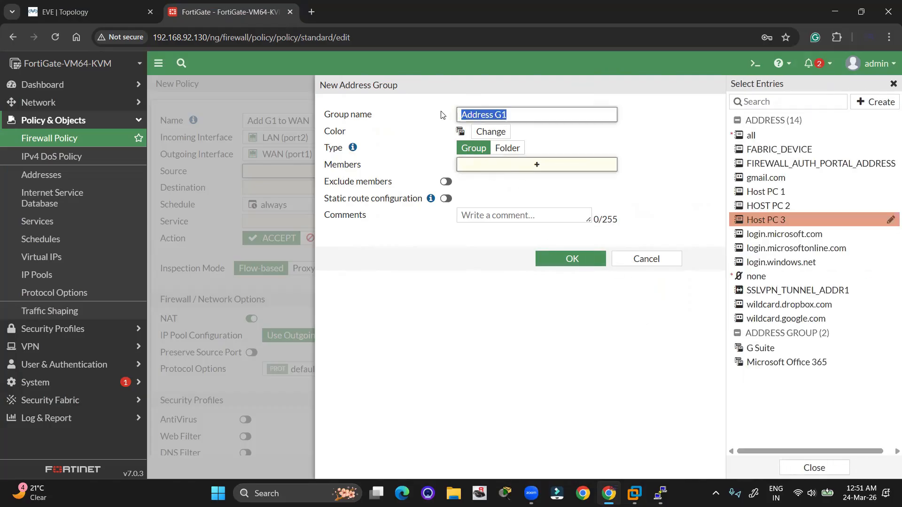
left_click(559, 169)
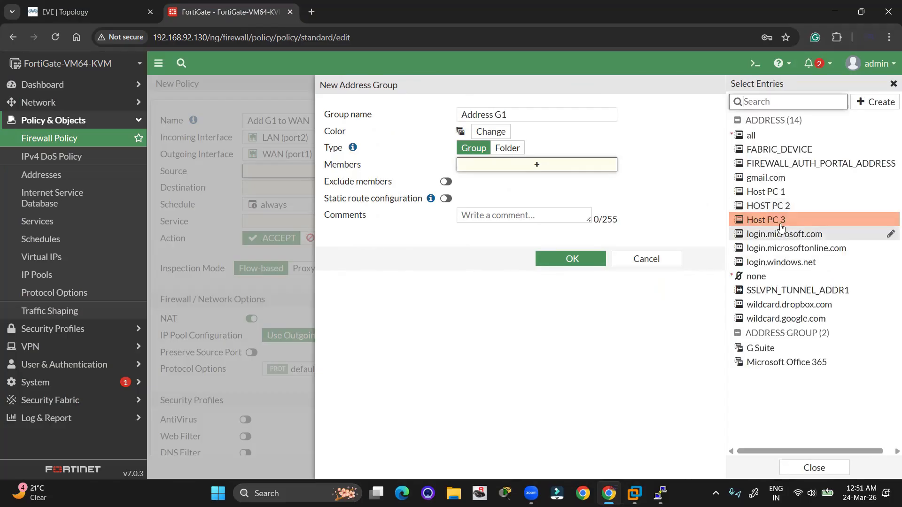
left_click(773, 192)
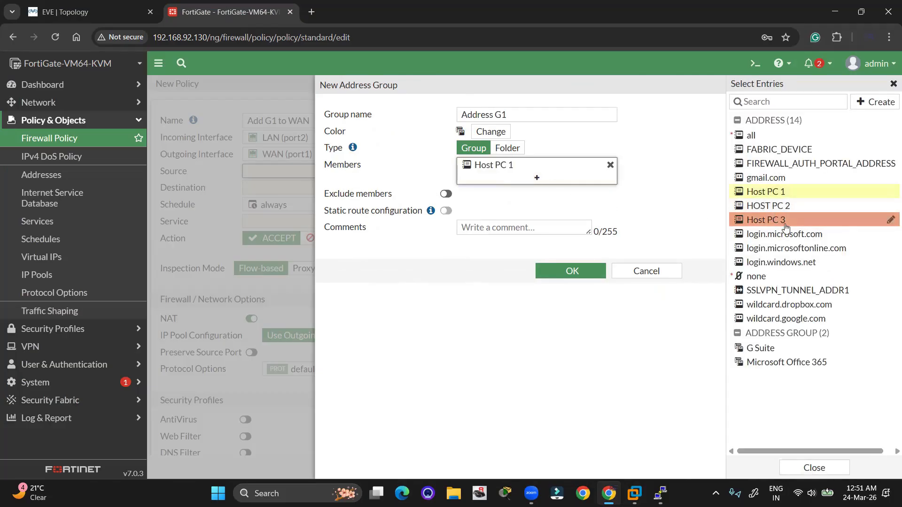
left_click(773, 206)
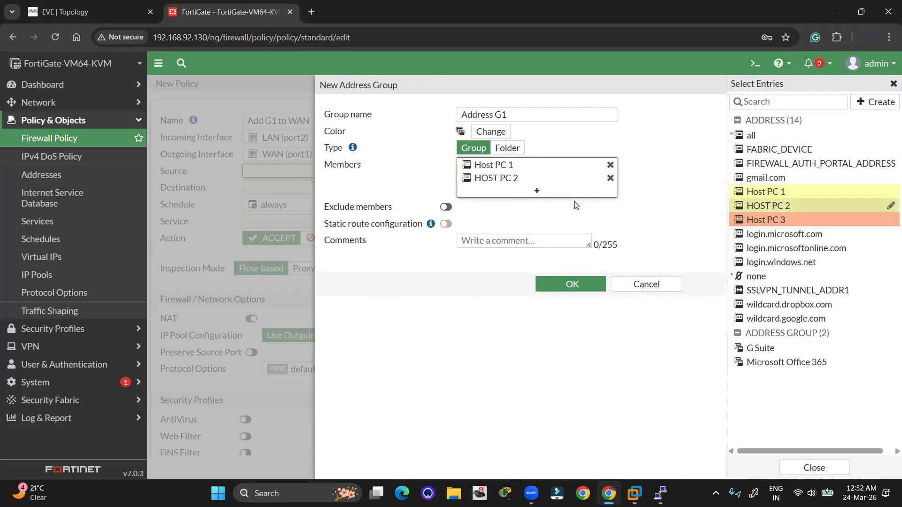
left_click(775, 220)
left_click(611, 359)
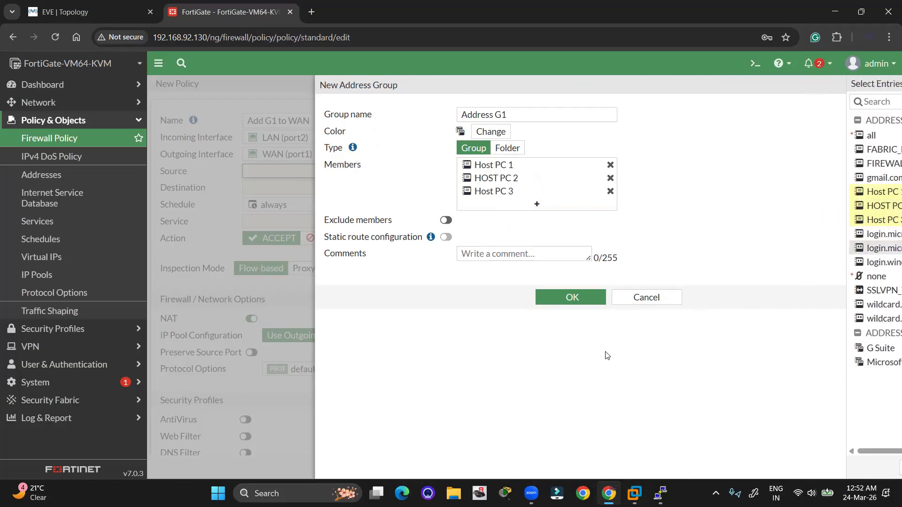
left_click(576, 303)
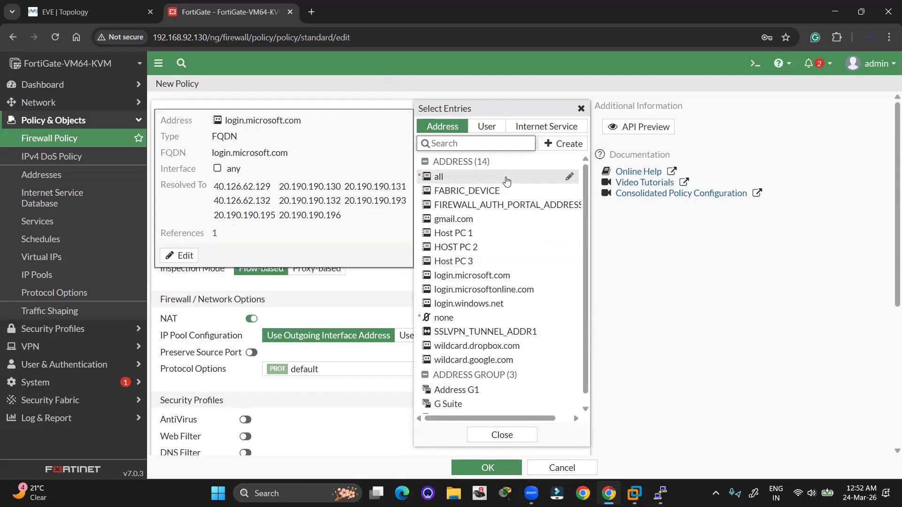
Step: Set the policy's source to the Address G1 group and its destination to all
left_click(470, 390)
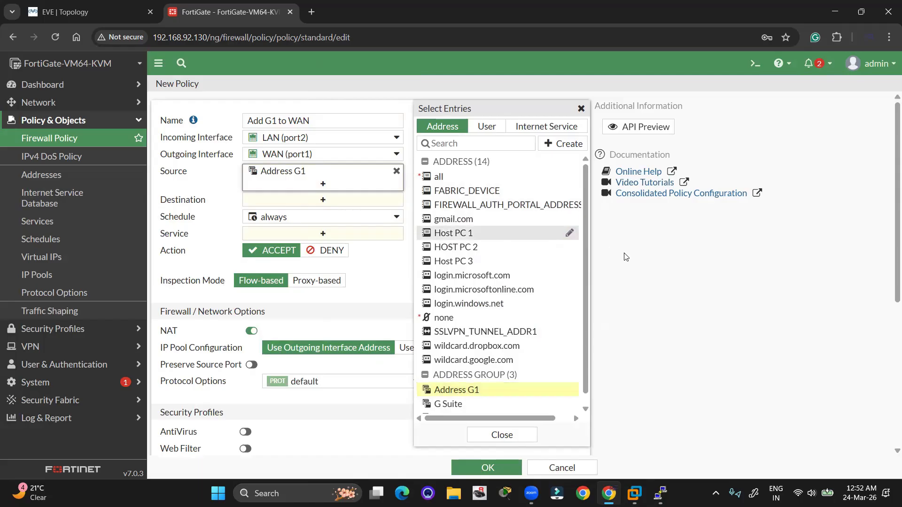
left_click(329, 190)
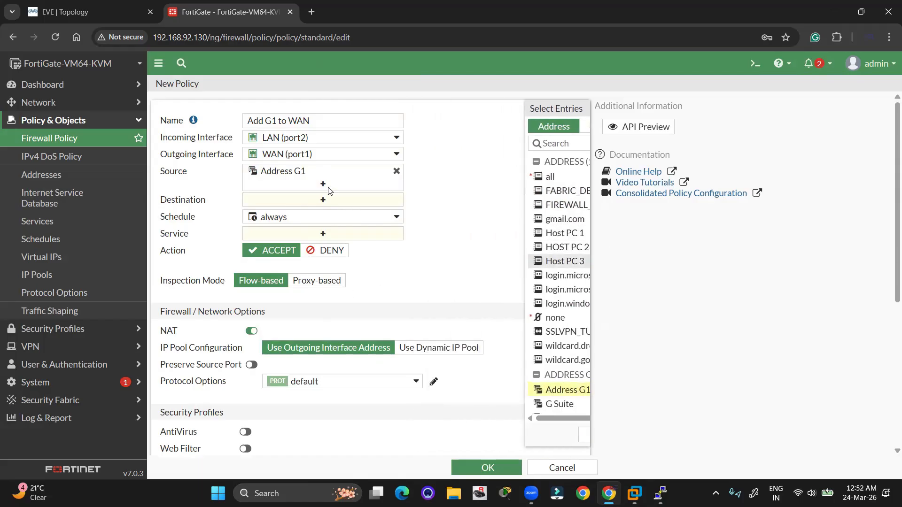
left_click(303, 200)
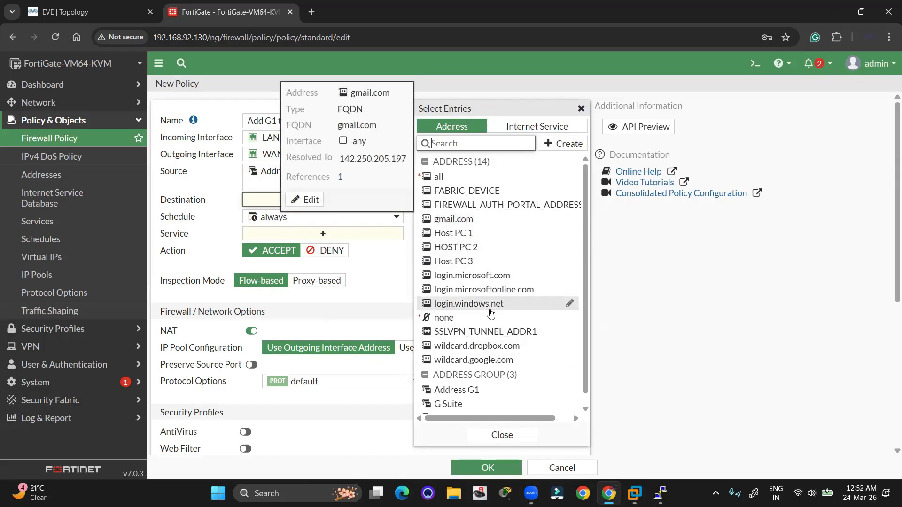
scroll(491, 313, "down", 1)
left_click(361, 255)
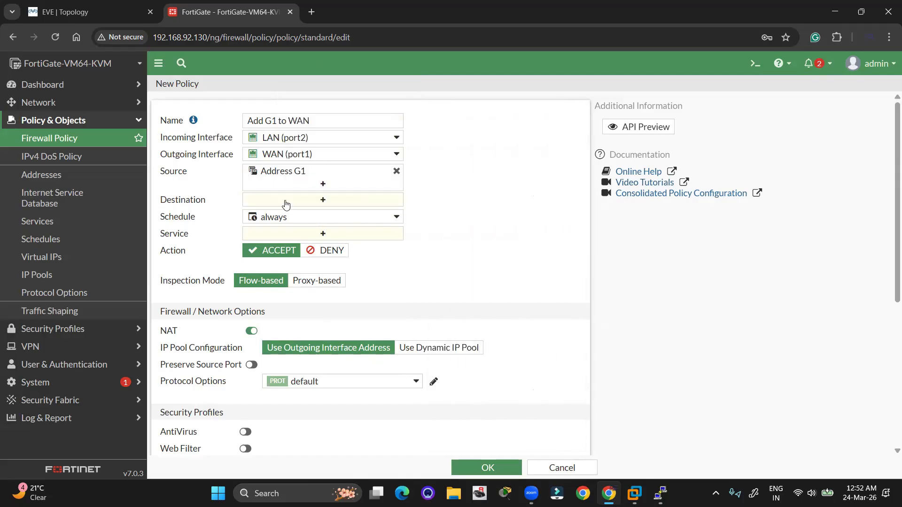
left_click(318, 202)
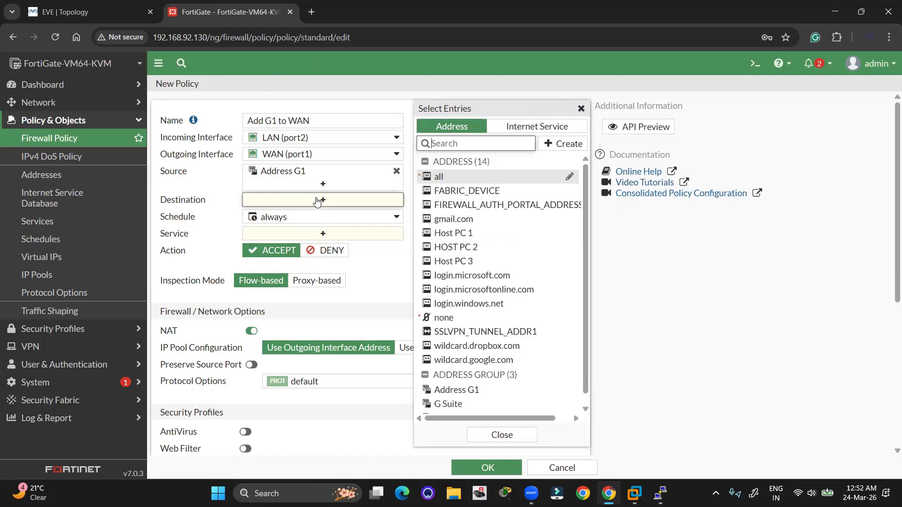
key("Down")
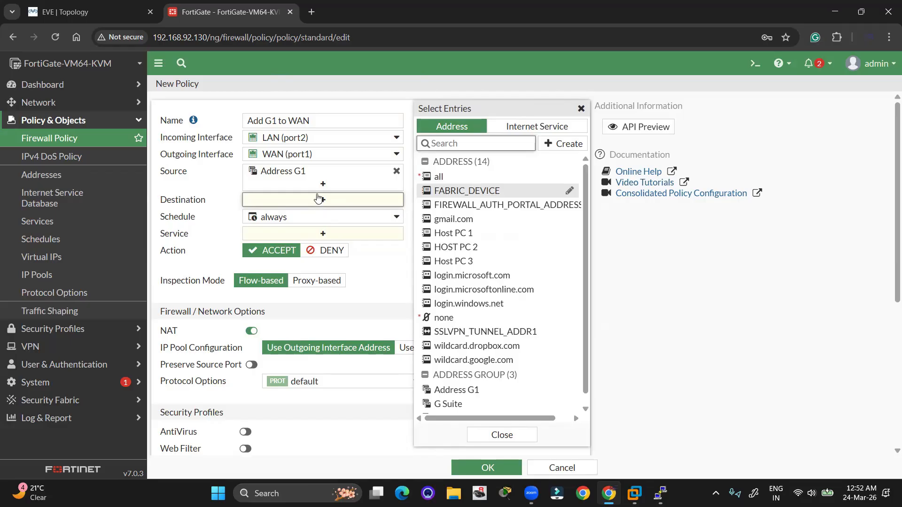
left_click(430, 178)
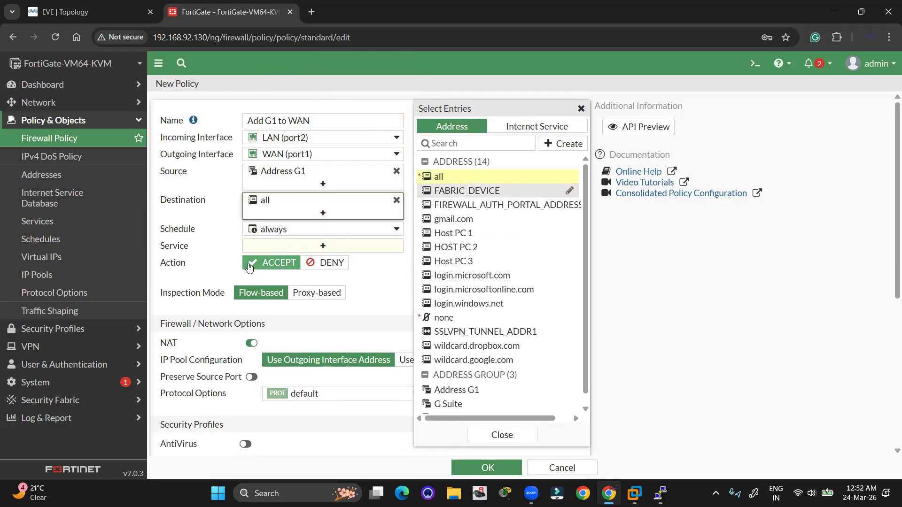
left_click(393, 291)
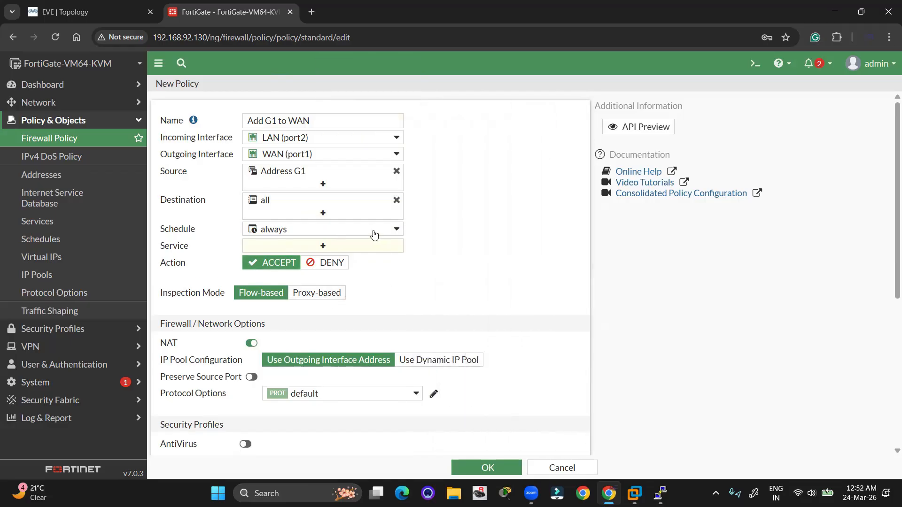
left_click(317, 212)
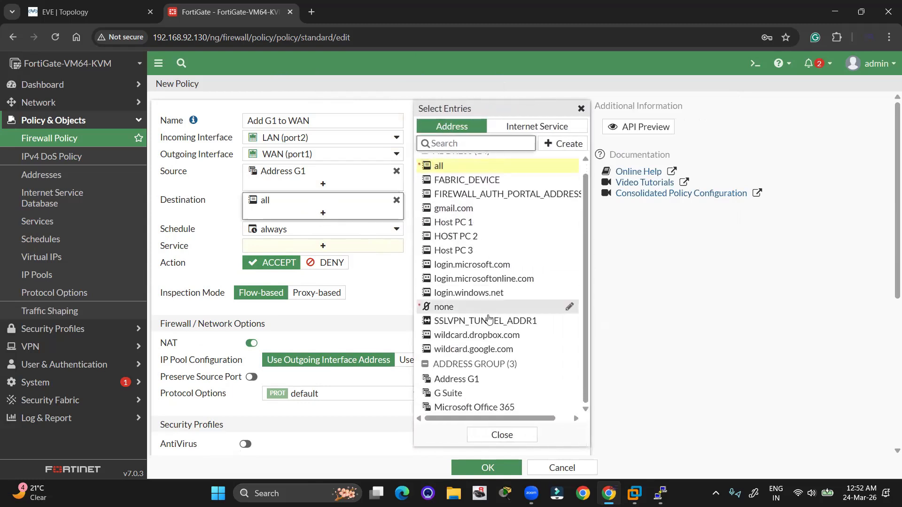
scroll(489, 319, "down", 3)
scroll(484, 306, "up", 1)
scroll(364, 260, "up", 3)
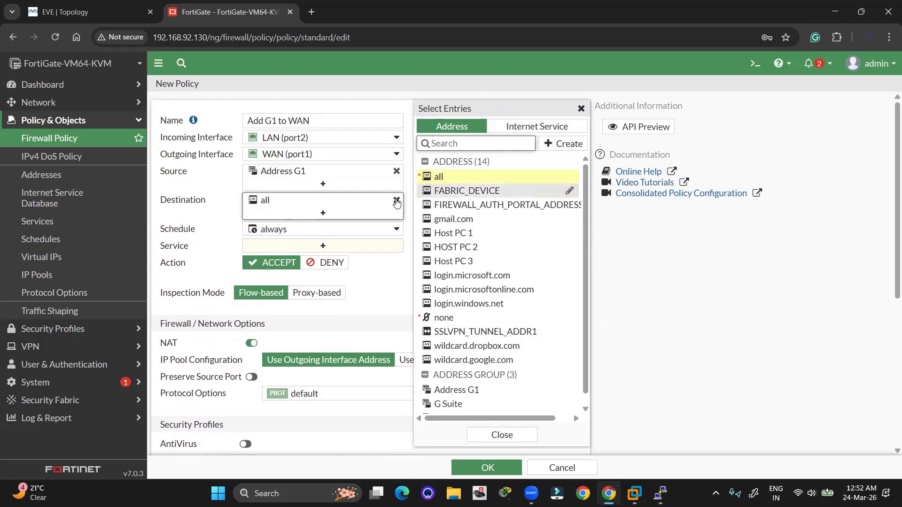
left_click(563, 143)
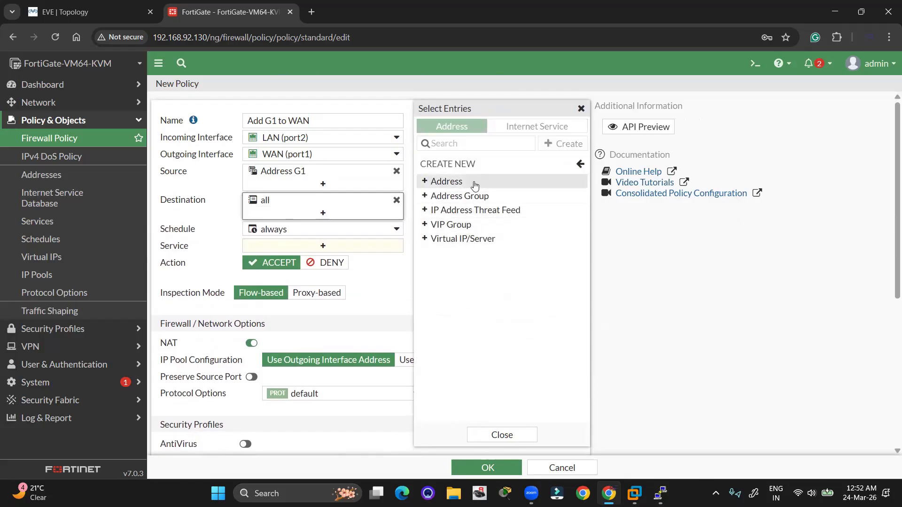
left_click(580, 109)
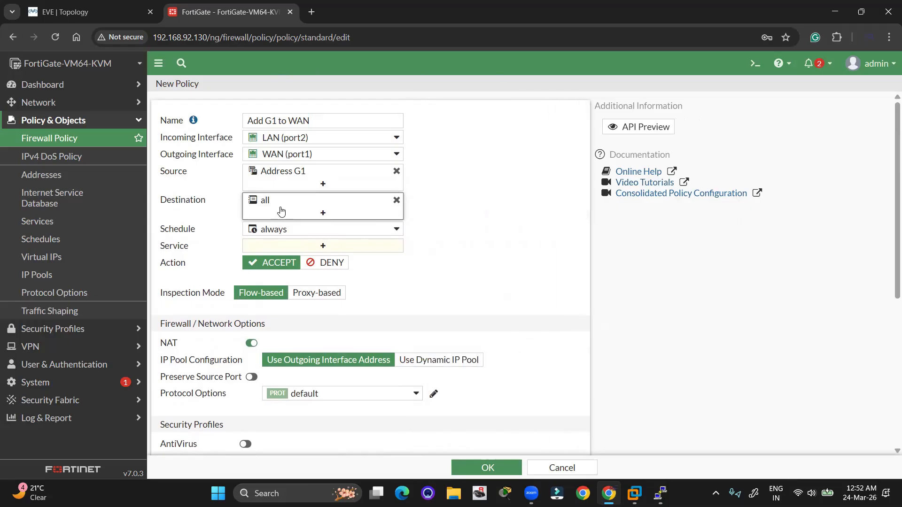
Step: Set the policy's service to ALL and save the policy
left_click(309, 246)
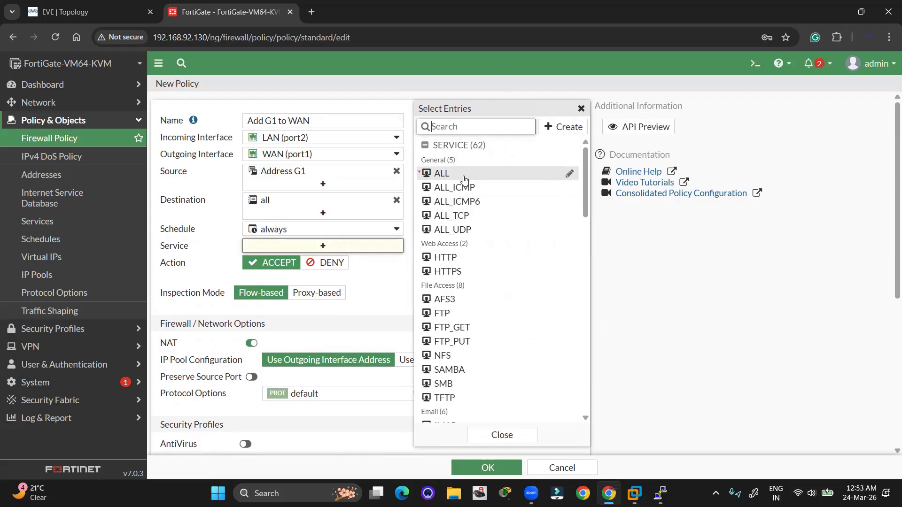
mouse_move(464, 179)
scroll(466, 244, "down", 2)
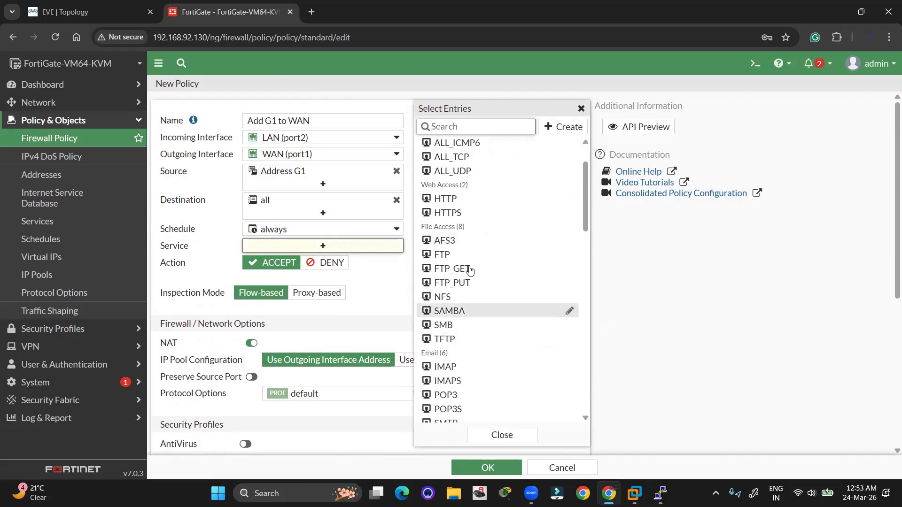
scroll(460, 252, "up", 1)
scroll(460, 251, "up", 1)
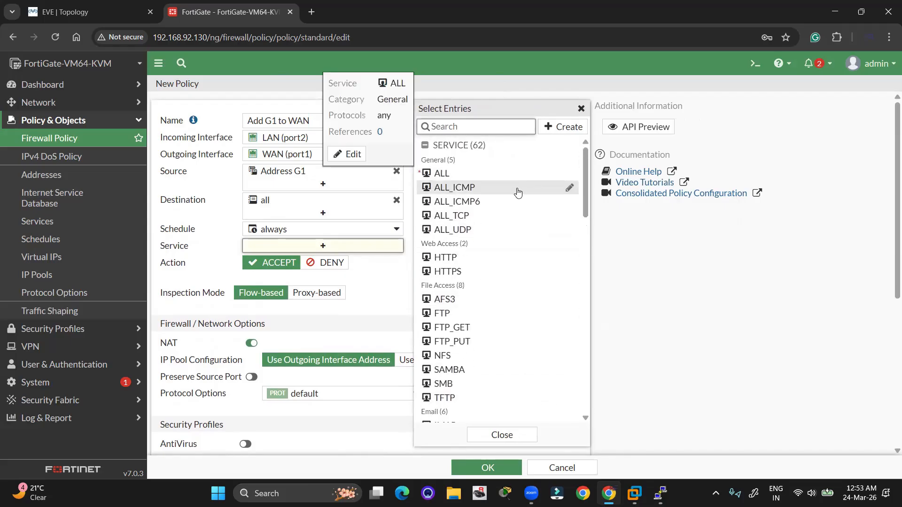
left_click(523, 173)
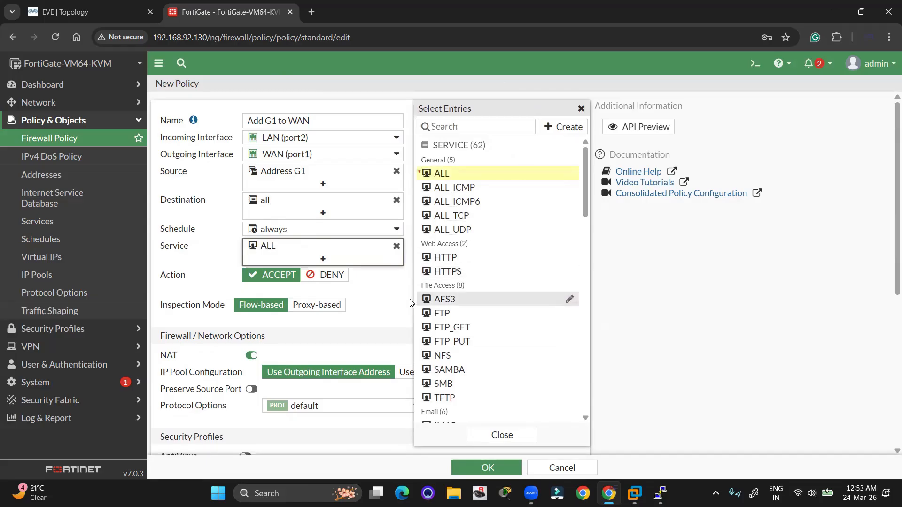
left_click(409, 304)
scroll(413, 371, "down", 6)
scroll(332, 339, "up", 5)
scroll(334, 339, "down", 5)
left_click(469, 467)
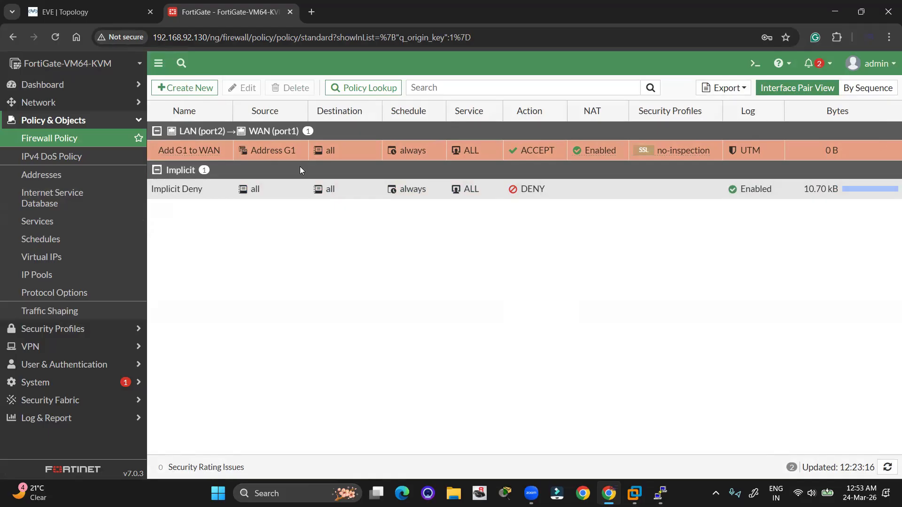
Step: Start a new firewall policy named "Add G2 to DMZ", checking the planned address groups and DMZ node in the EVE topology
left_click(116, 11)
left_click_drag(746, 331, 507, 445)
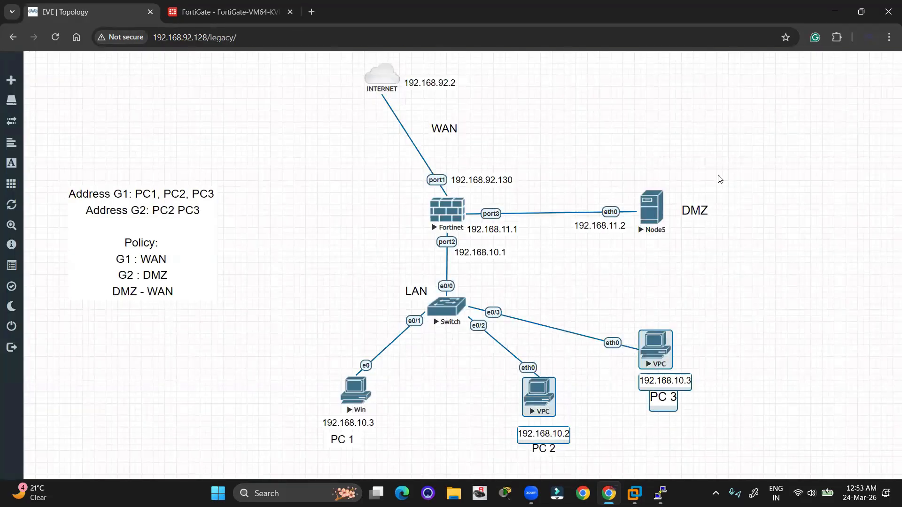
left_click_drag(720, 179, 636, 254)
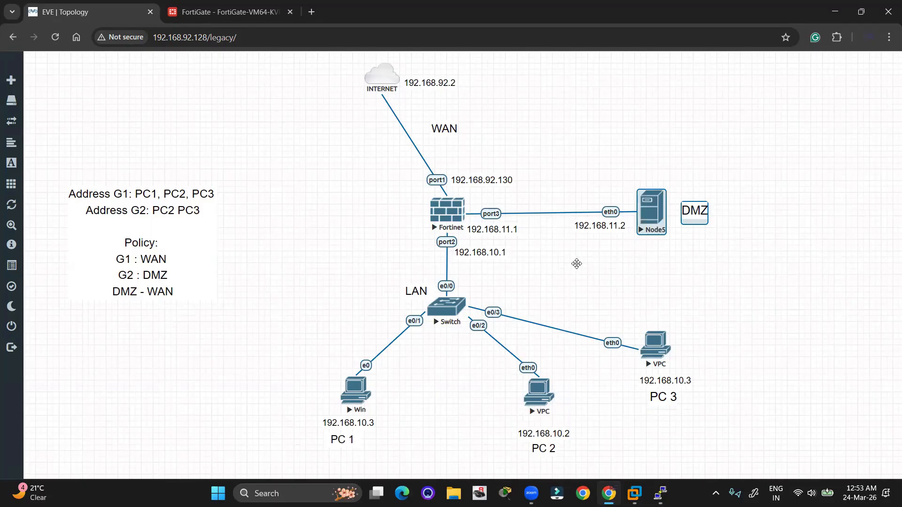
left_click(228, 11)
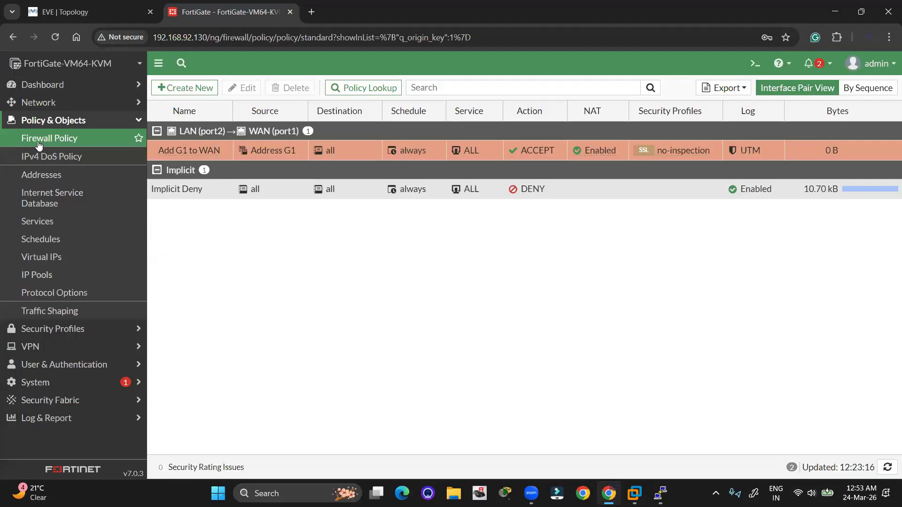
left_click(193, 87)
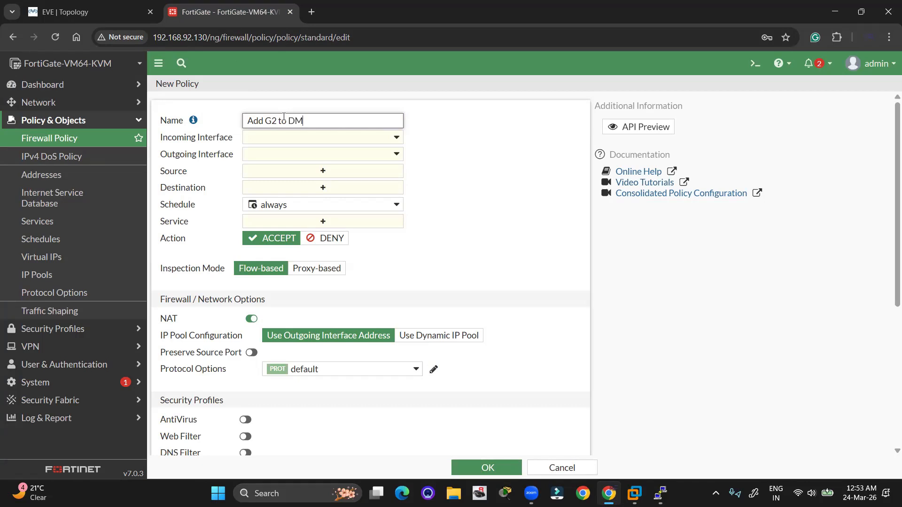
left_click(12, 12)
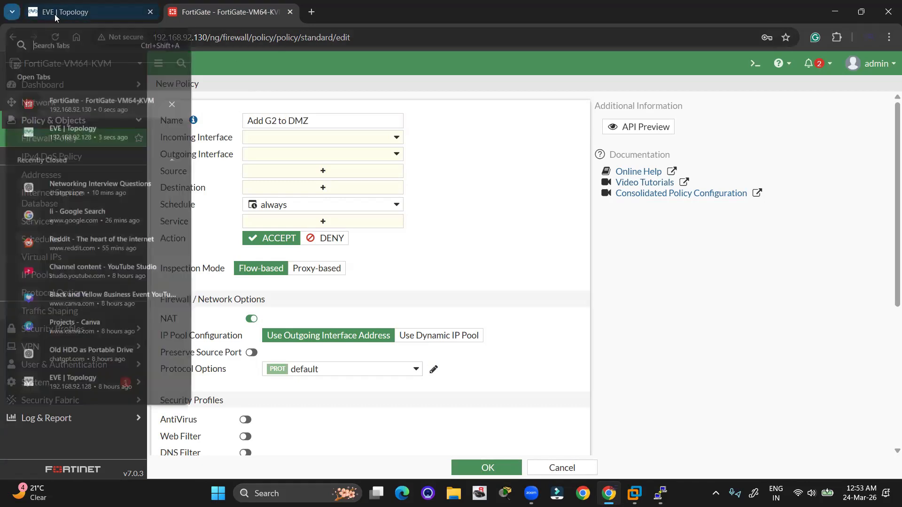
left_click(52, 106)
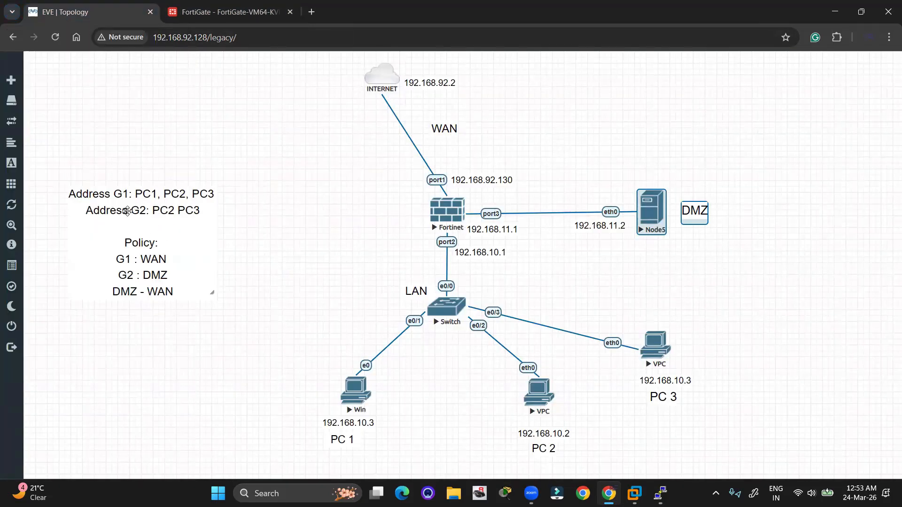
left_click(237, 13)
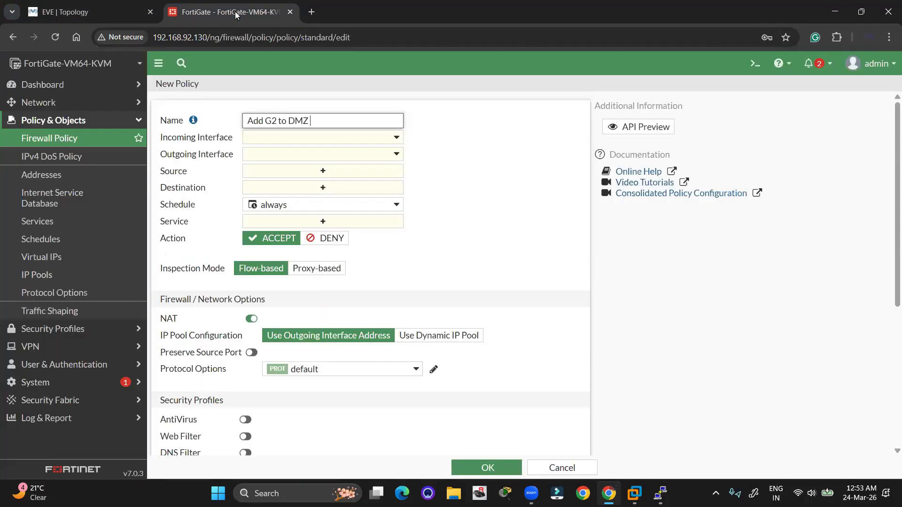
Step: Set the policy's incoming interface to LAN (port2) and its outgoing interface to WAN (port1)
left_click(274, 138)
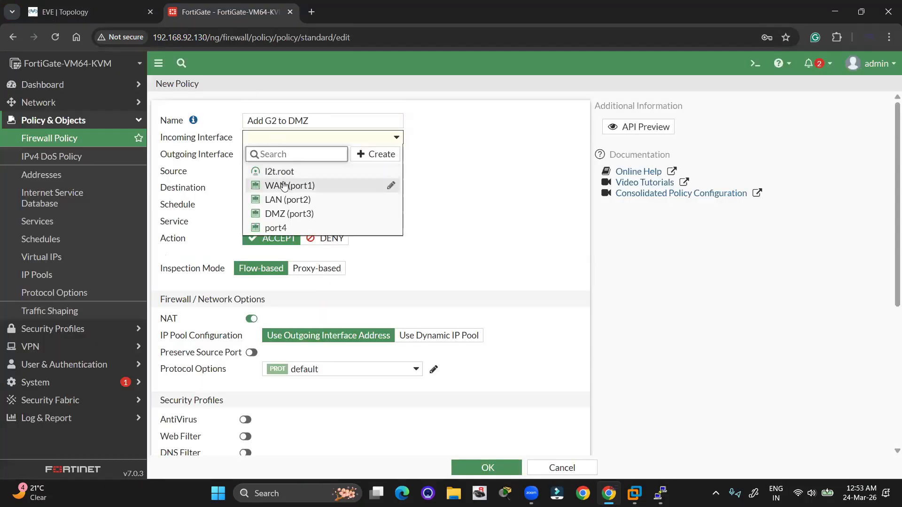
left_click(288, 199)
left_click(295, 158)
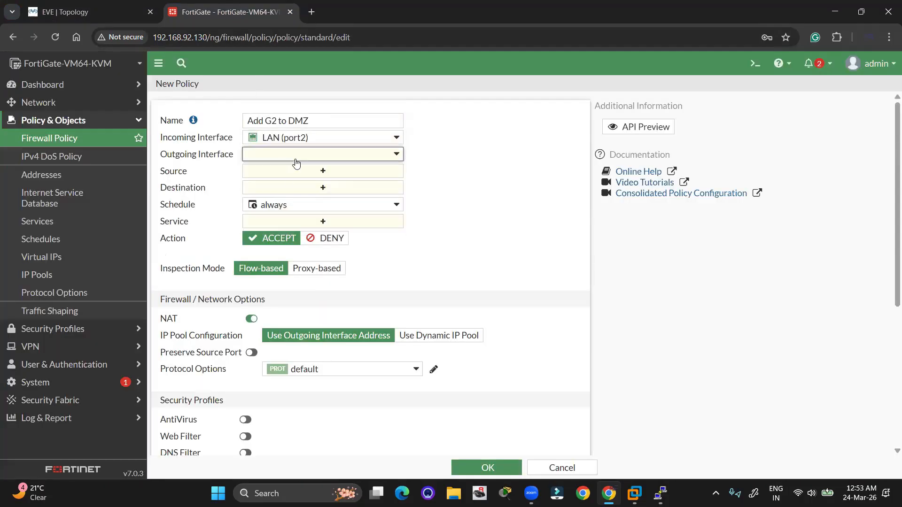
left_click(276, 206)
Step: Create an address group named "Address G2" from the policy's source selection, with HOST PC 2 and Host PC 3 as members
left_click(288, 171)
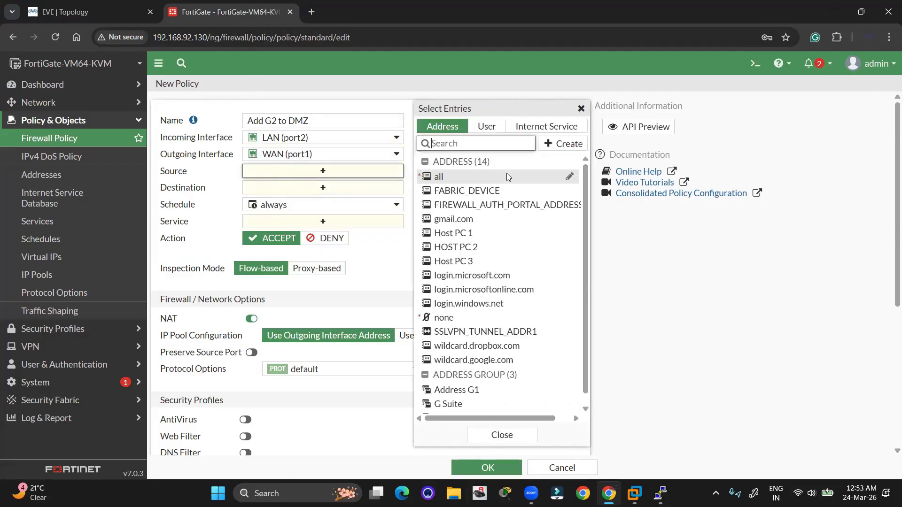
left_click(566, 144)
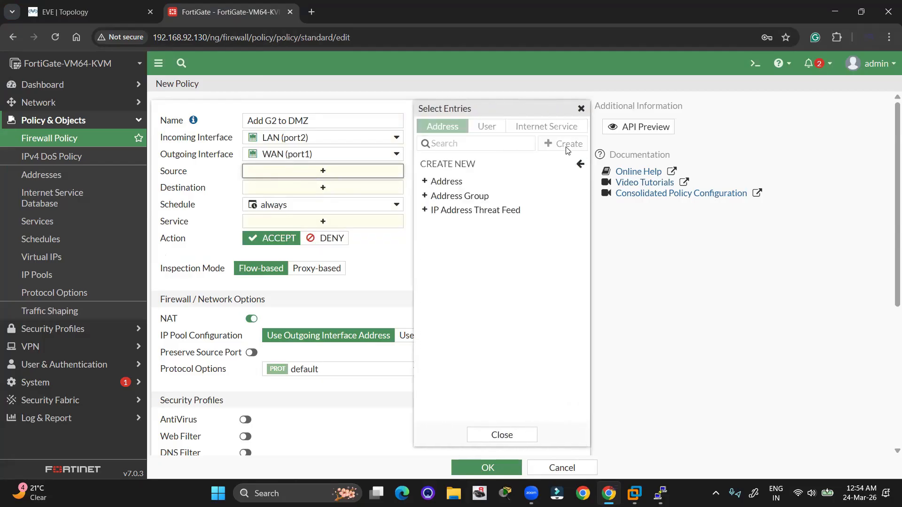
left_click(451, 196)
left_click(492, 118)
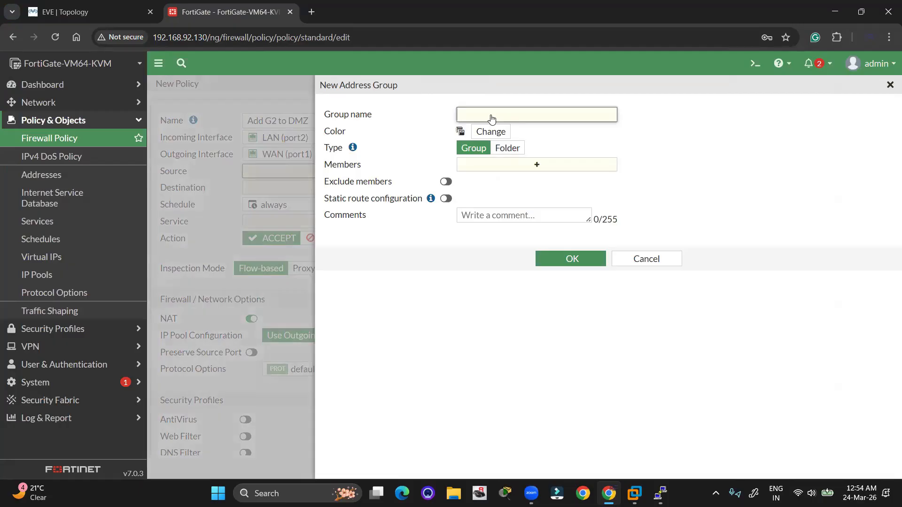
type("G")
key("BackSpace")
type("Address G2")
left_click(694, 129)
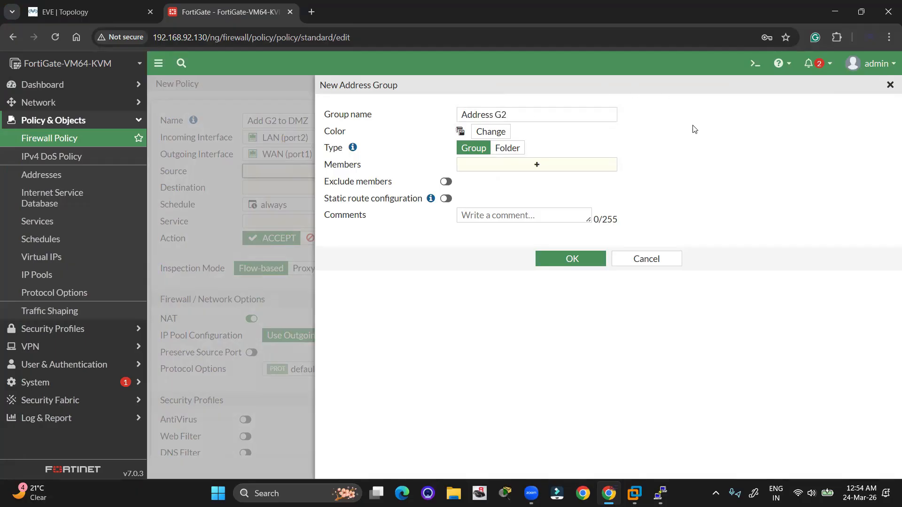
left_click(511, 169)
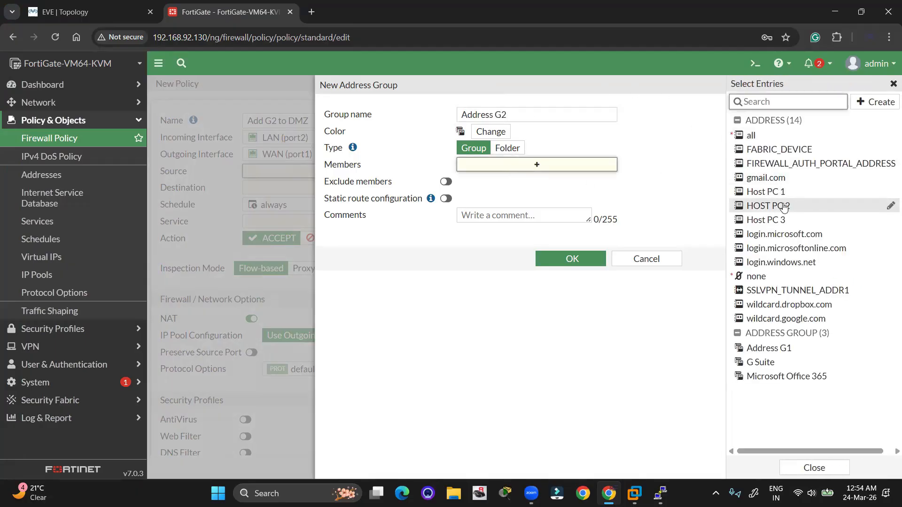
left_click(782, 209)
left_click(777, 220)
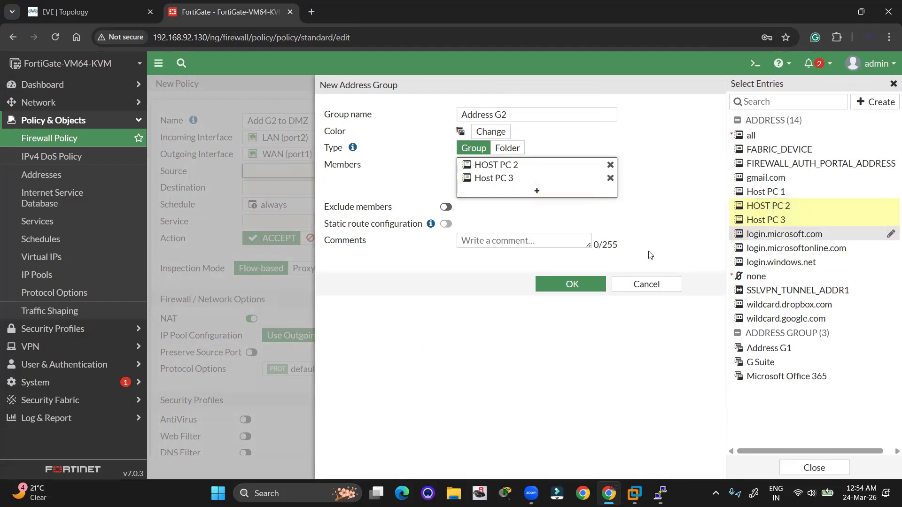
left_click(572, 284)
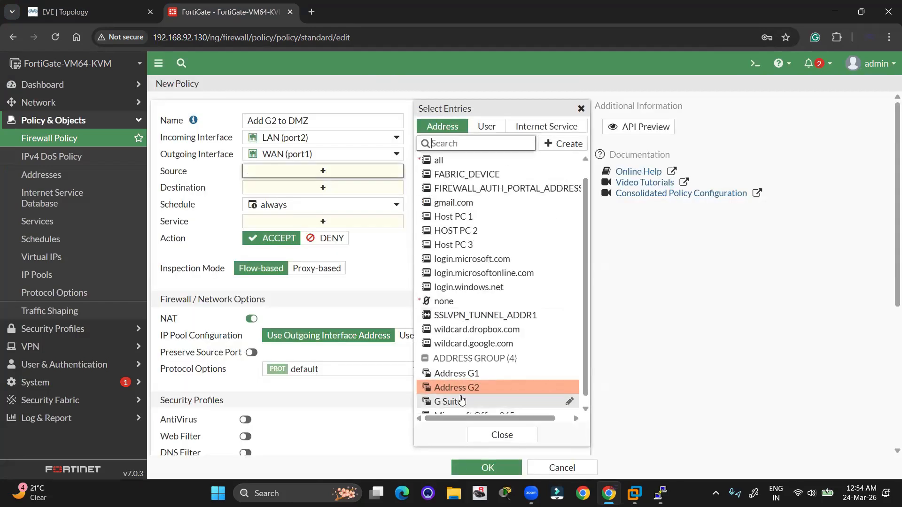
Step: Set the new policy's source to the Address G2 group and its destination to all
mouse_move(464, 390)
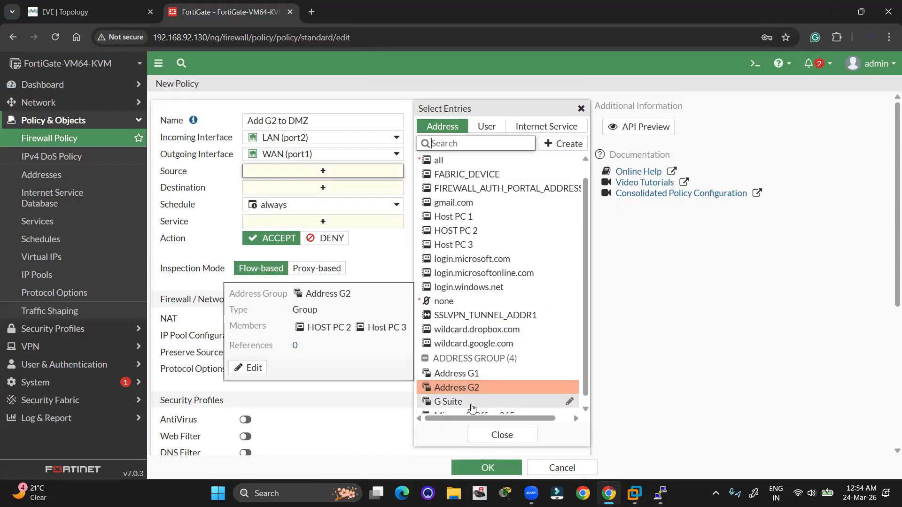
left_click(475, 392)
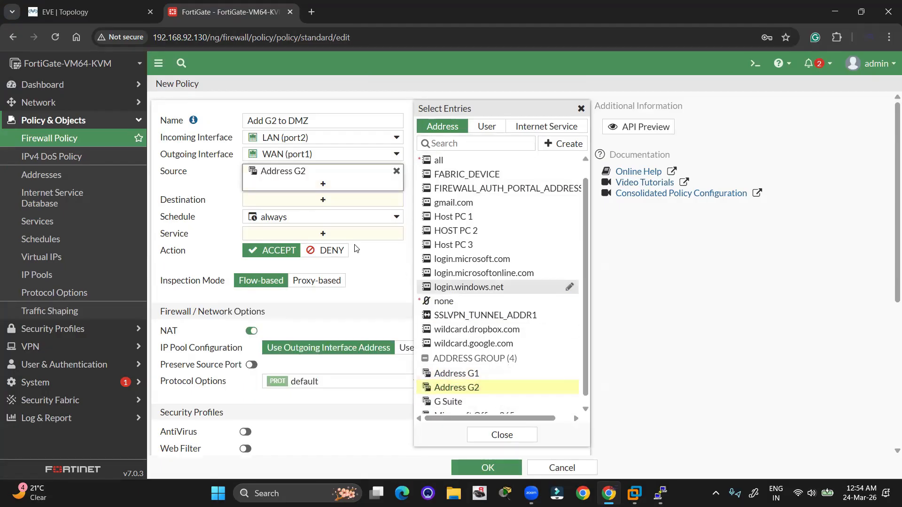
left_click(322, 200)
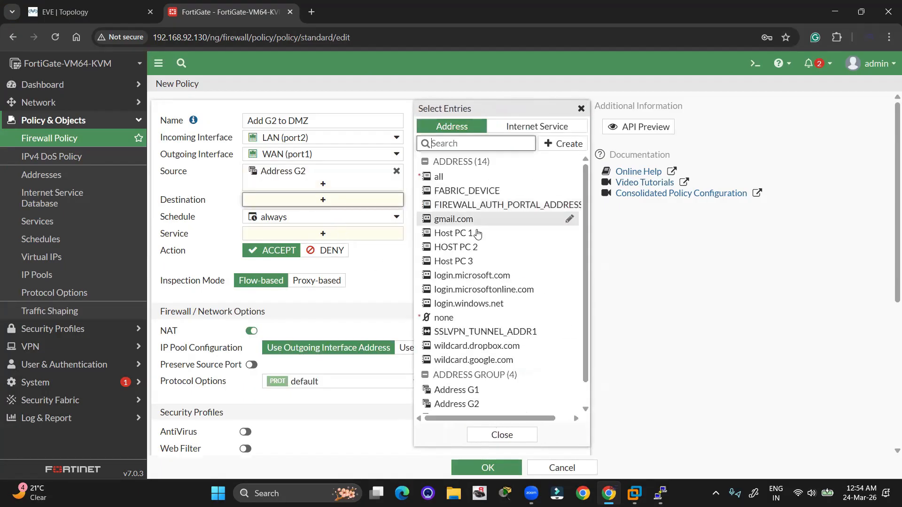
left_click(464, 177)
Step: Set the service of the Add G2 to DMZ policy to ALL and save the policy
left_click(343, 248)
left_click(464, 175)
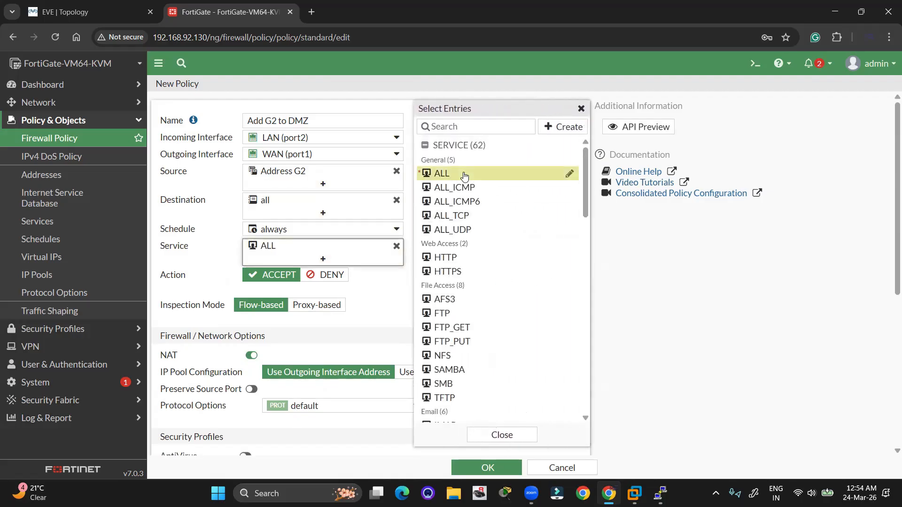
left_click(374, 319)
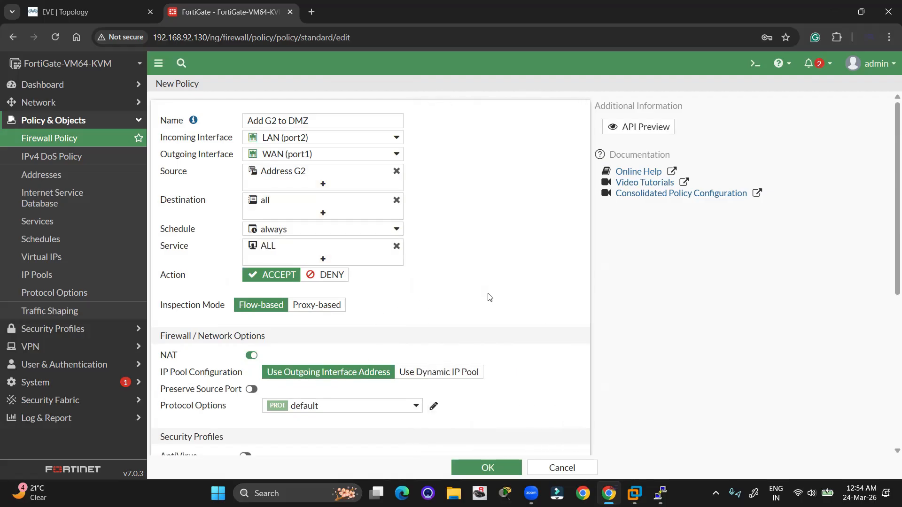
scroll(511, 394, "down", 5)
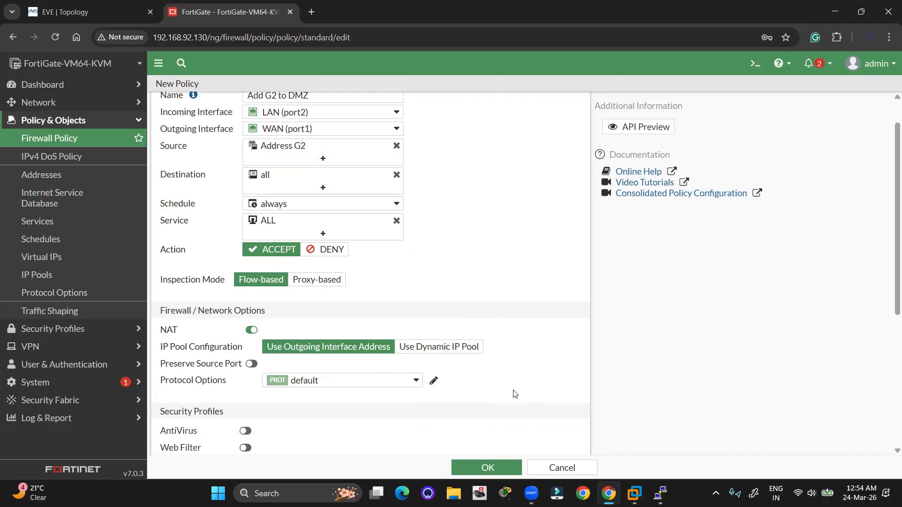
left_click(457, 465)
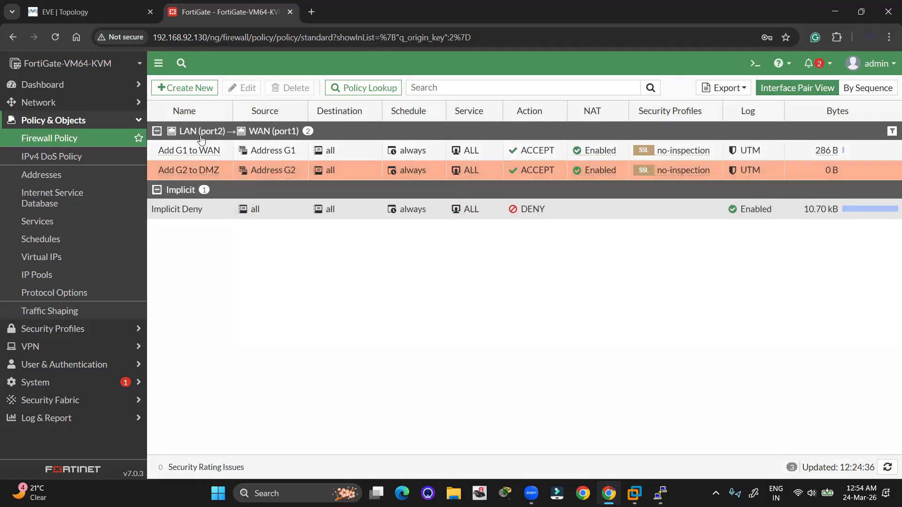
Step: Edit the Add G2 to DMZ policy to use DMZ (port3) as its outgoing interface and save it
left_click(225, 171)
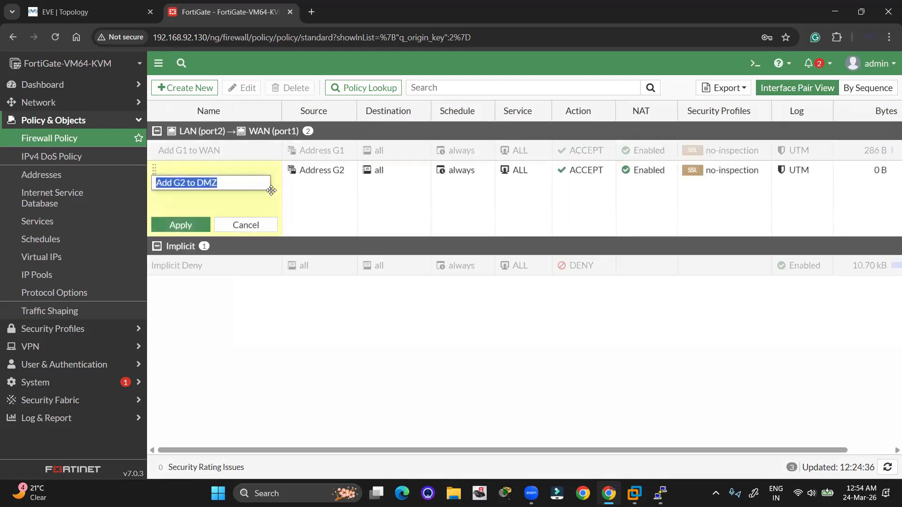
left_click(245, 224)
right_click(188, 168)
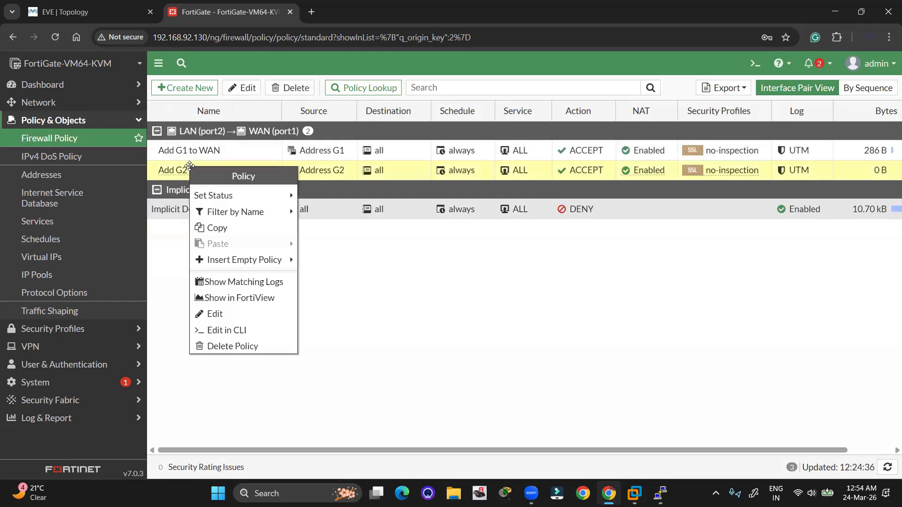
left_click(242, 315)
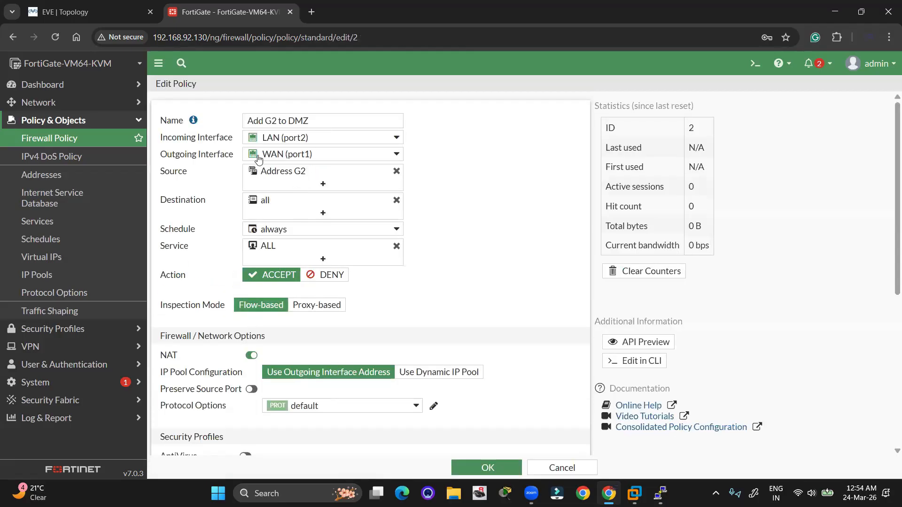
left_click(288, 155)
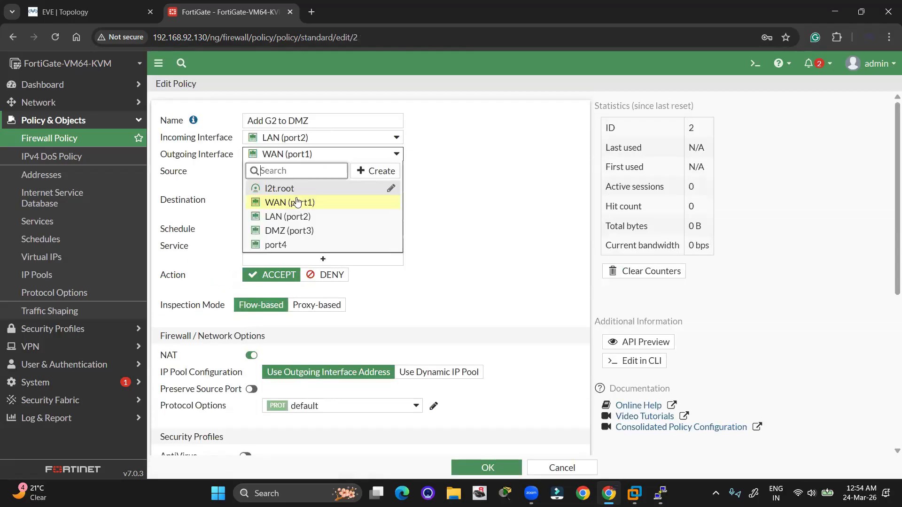
left_click(300, 230)
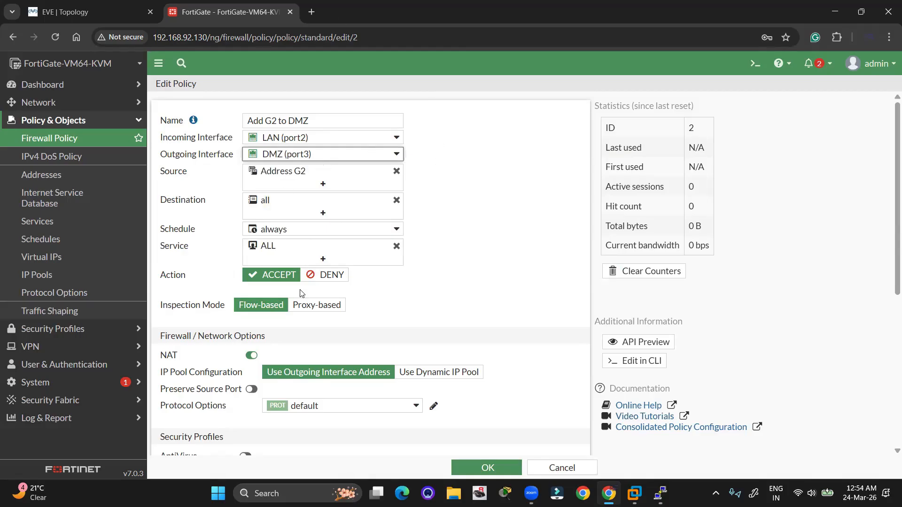
scroll(432, 383, "down", 3)
left_click(508, 471)
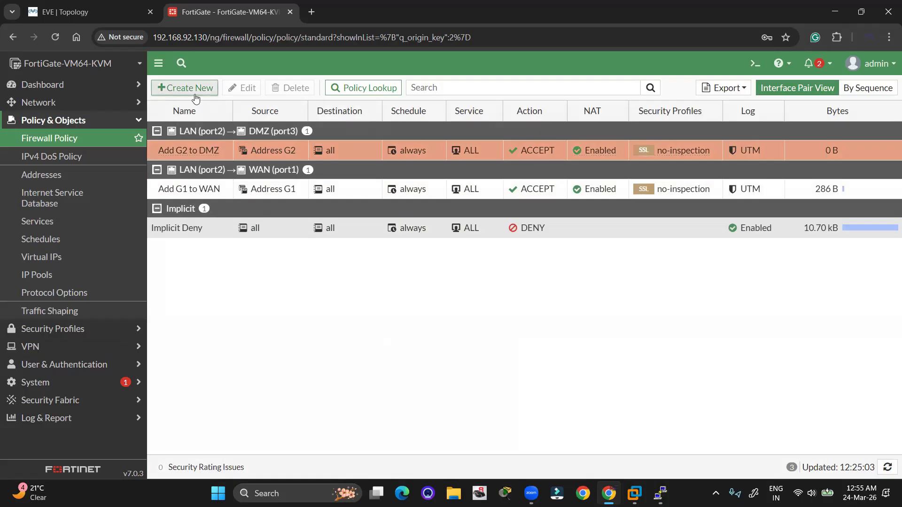
Step: Create a new firewall policy named "DMZ to WAN" with DMZ (port3) as incoming interface and WAN (port1) as outgoing interface
left_click(193, 89)
left_click(265, 118)
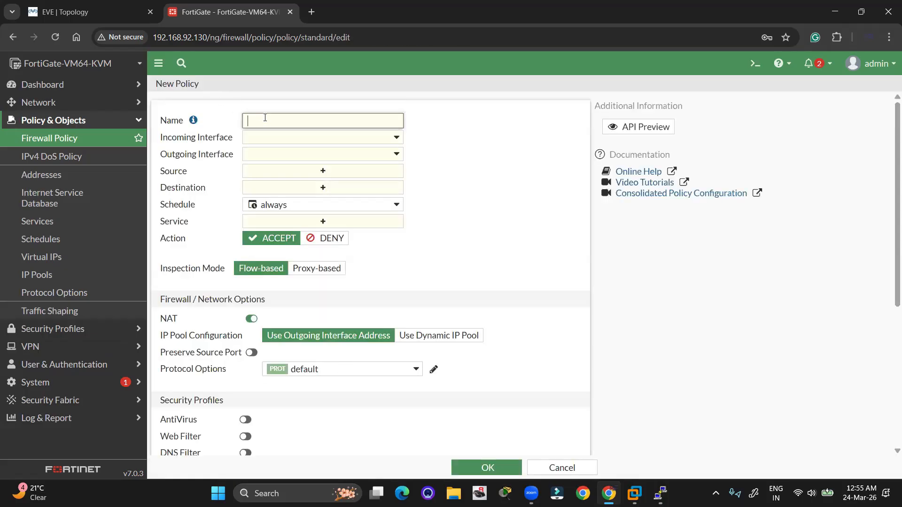
type("DMZ to WAN")
left_click(268, 141)
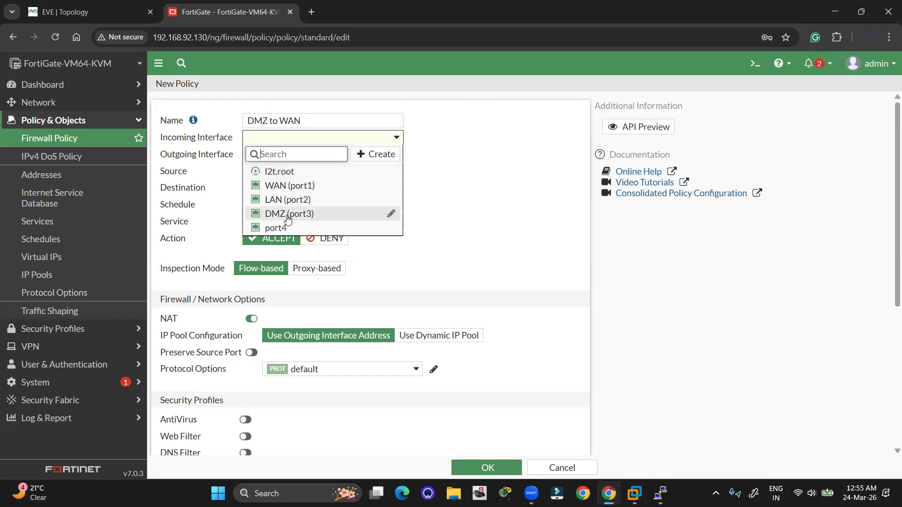
left_click(288, 217)
left_click(276, 157)
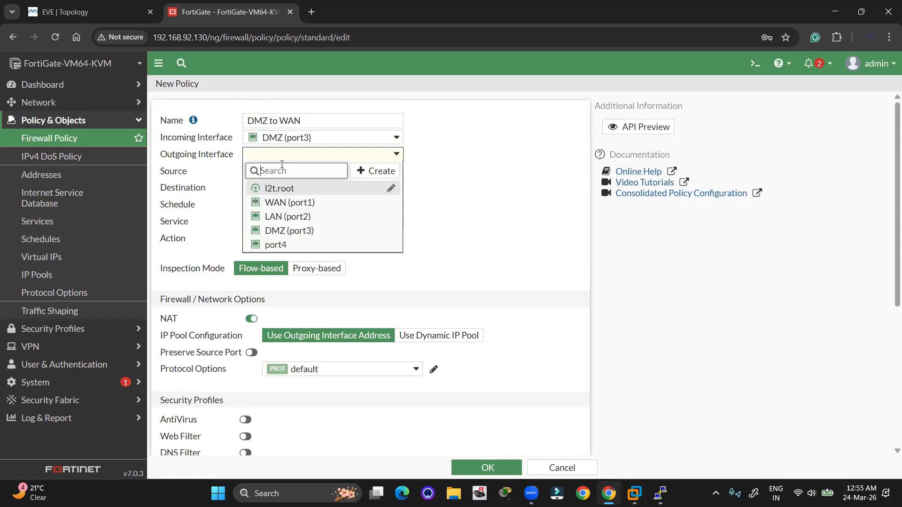
left_click(292, 202)
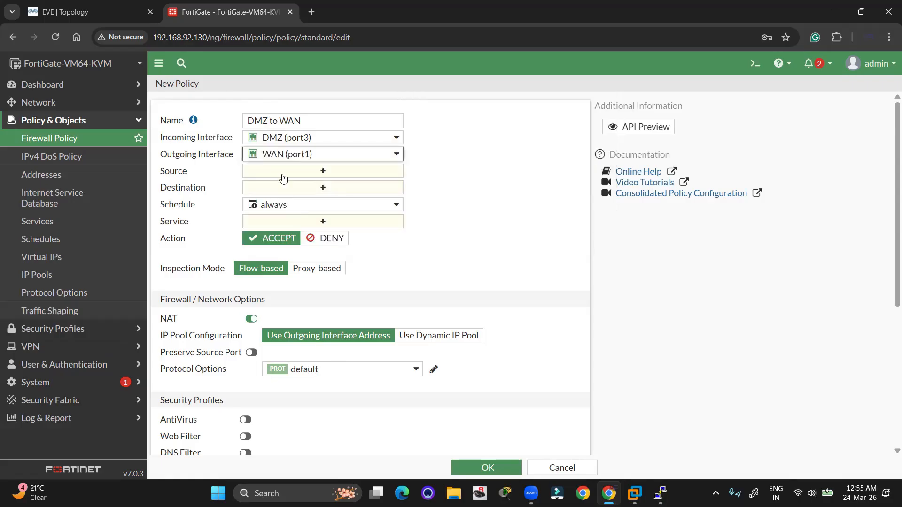
Step: Set both the source and the destination of the DMZ to WAN policy to all
left_click(281, 172)
left_click(438, 177)
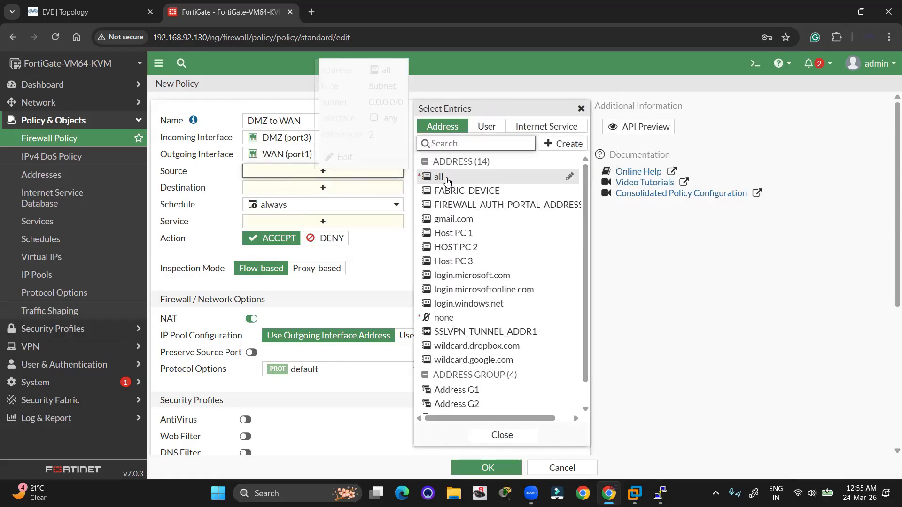
left_click(303, 201)
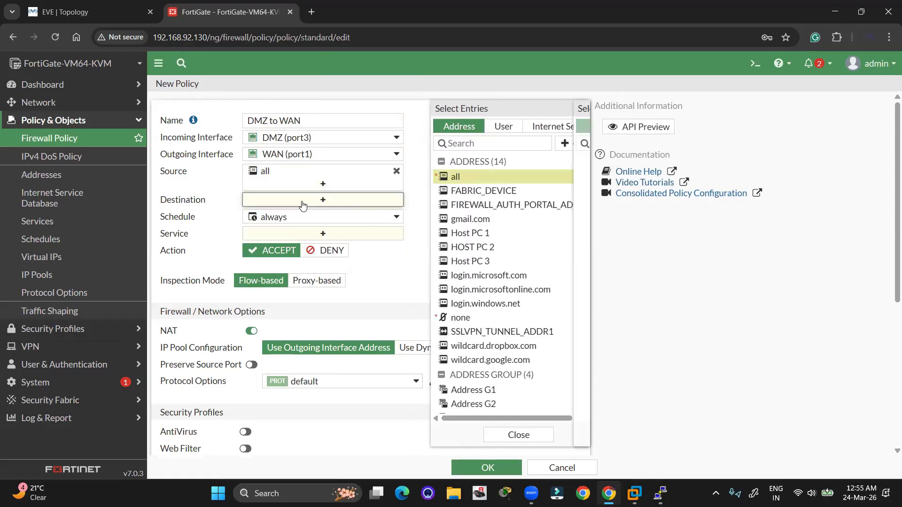
left_click(470, 181)
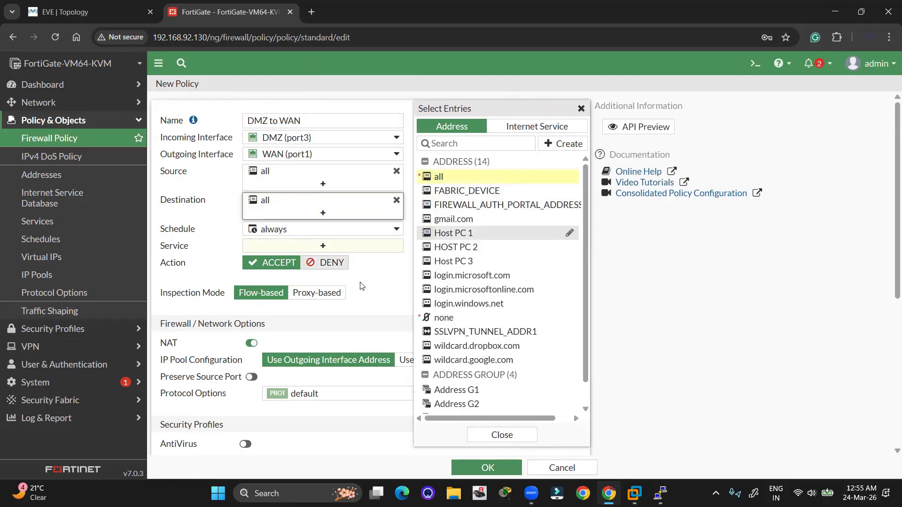
Step: Set the service of the DMZ to WAN policy to ALL and save the policy
left_click(318, 249)
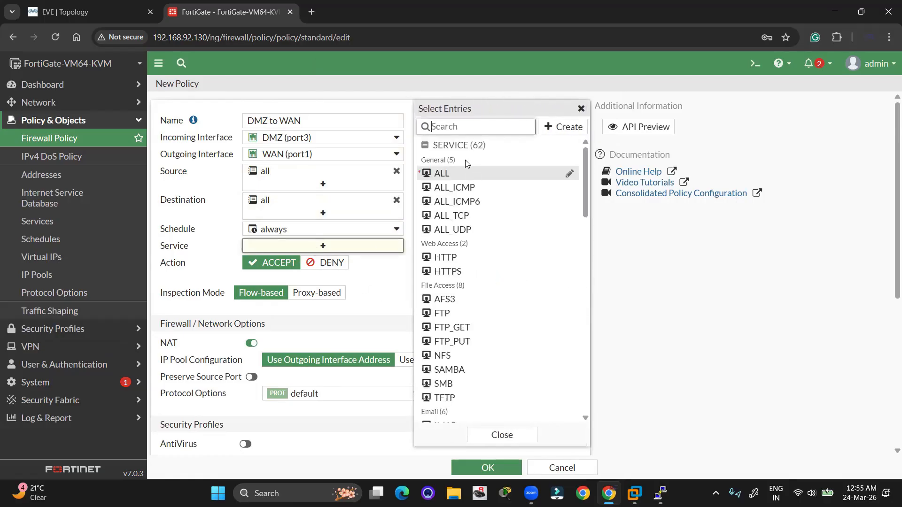
left_click(467, 174)
left_click(374, 339)
scroll(354, 379, "down", 6)
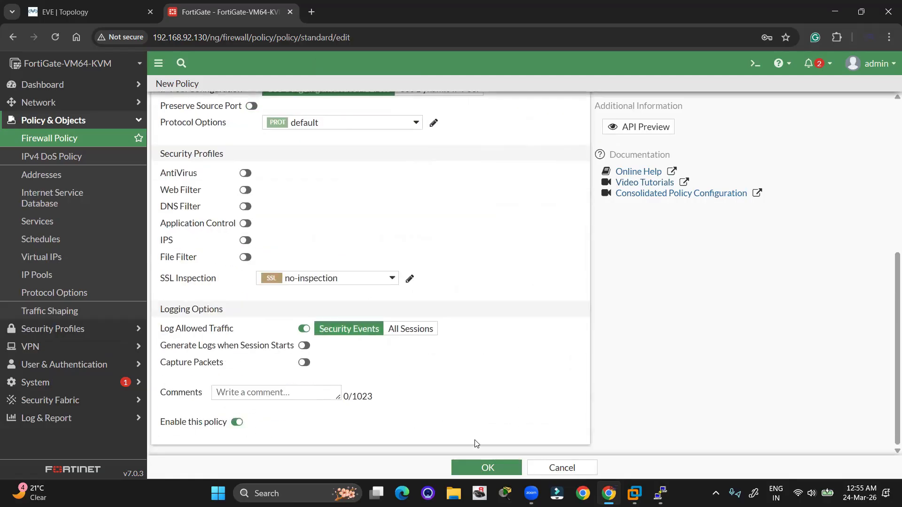
left_click(488, 468)
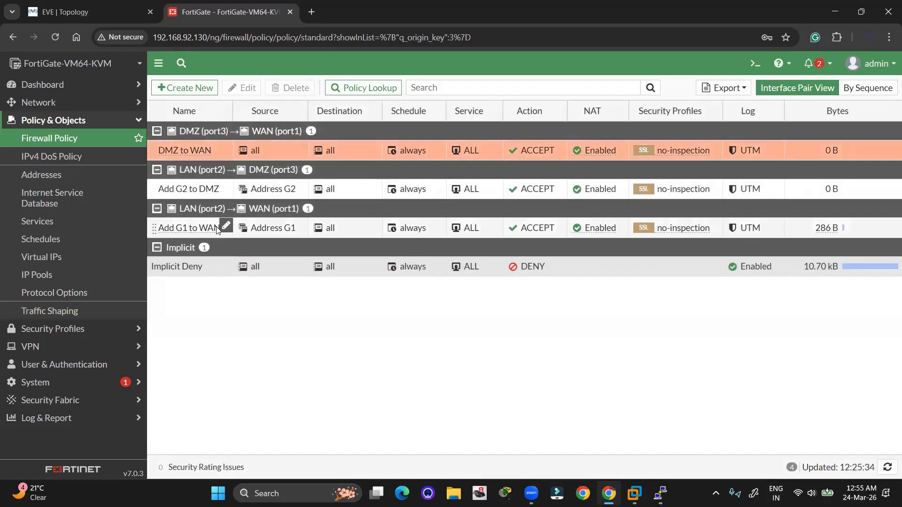
Step: Review the planned address groups and policies in the EVE topology, then return to the FortiGate policy list
left_click(79, 10)
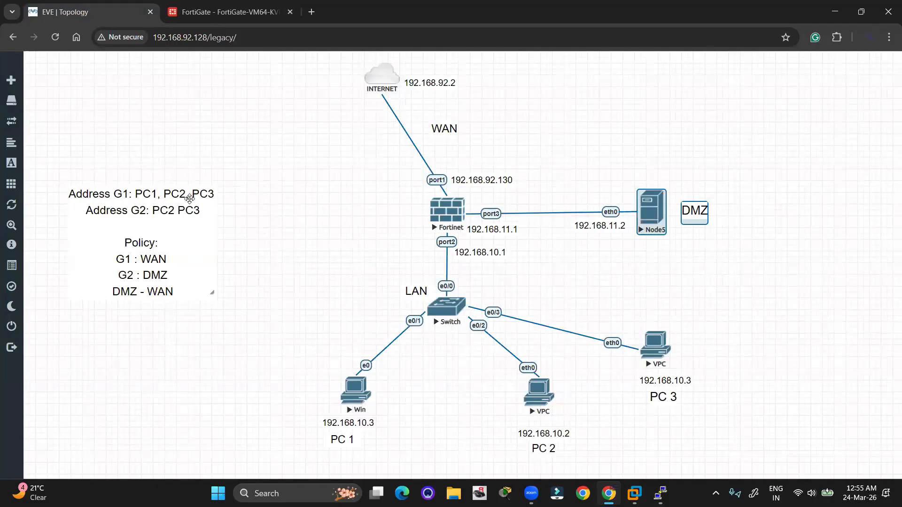
left_click_drag(334, 69, 433, 104)
left_click(358, 195)
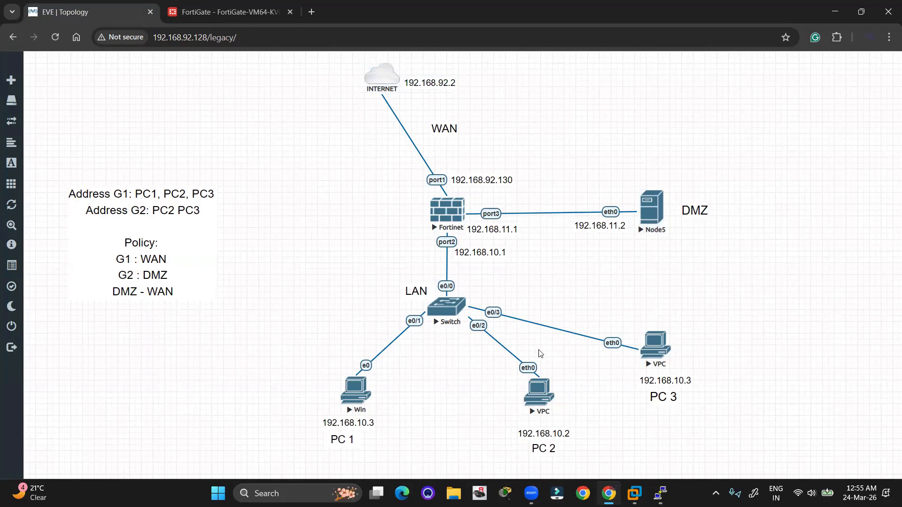
left_click_drag(718, 170, 613, 255)
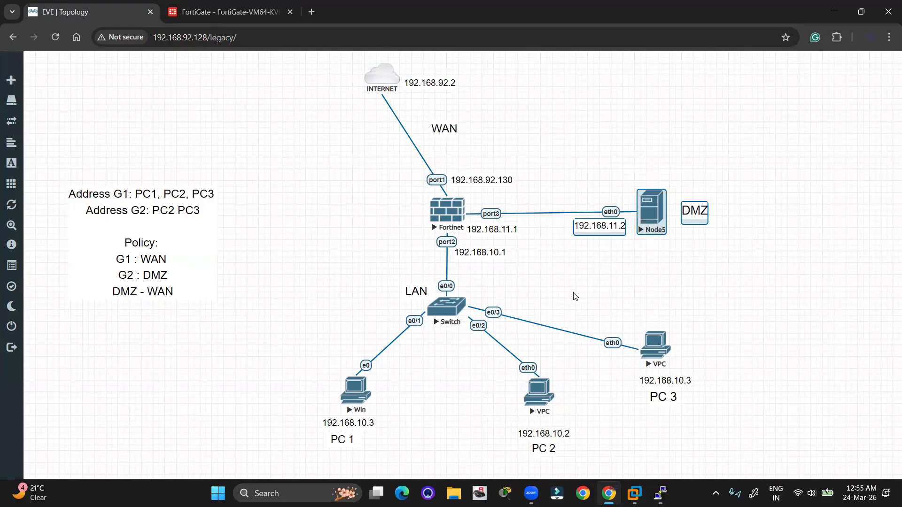
left_click(572, 295)
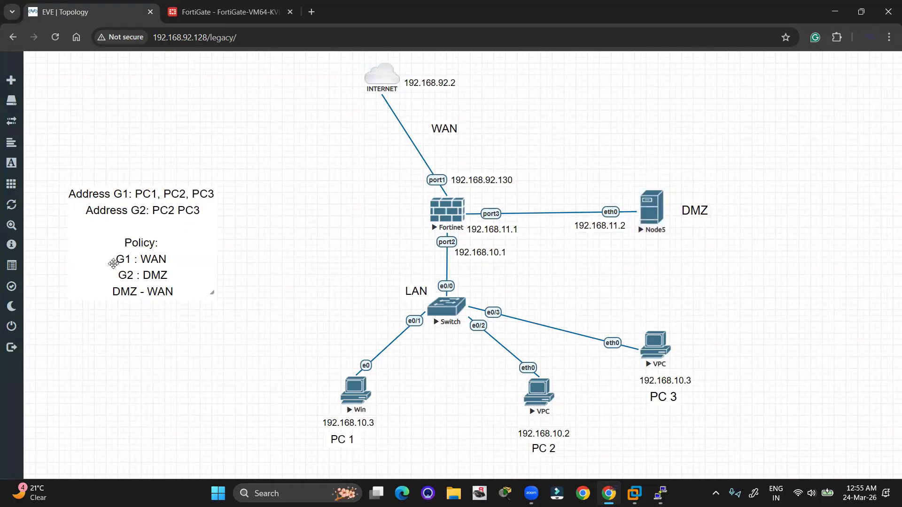
left_click(194, 12)
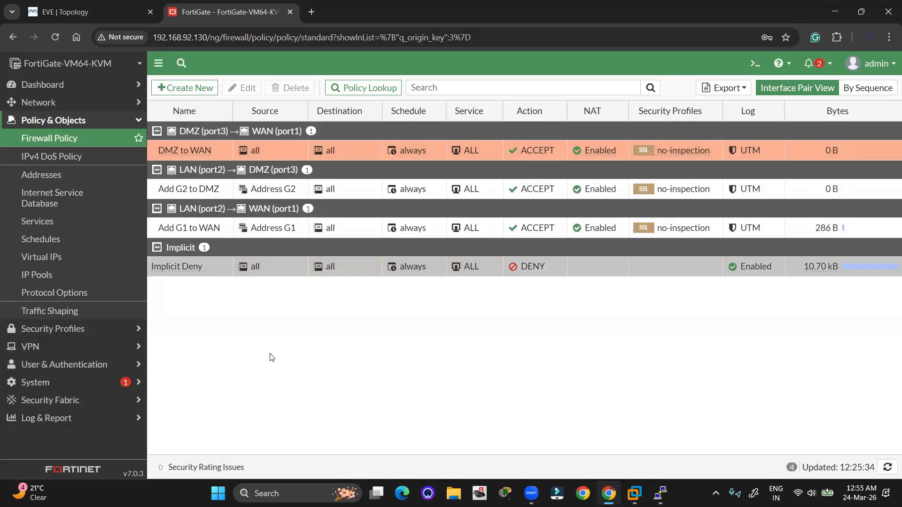
Step: Open the console of PC 2 from the EVE topology and ping 8.8.8.8
key("alt+Tab")
key("Tab")
key("Tab")
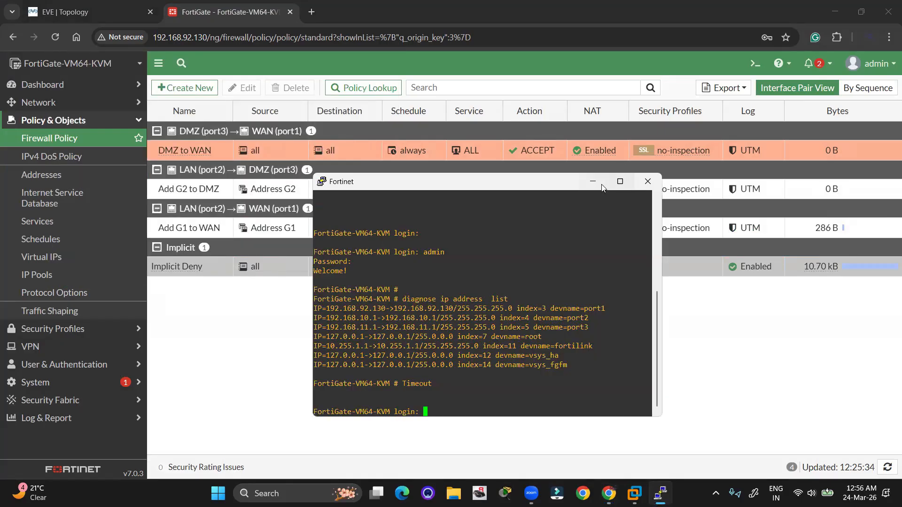
left_click(110, 10)
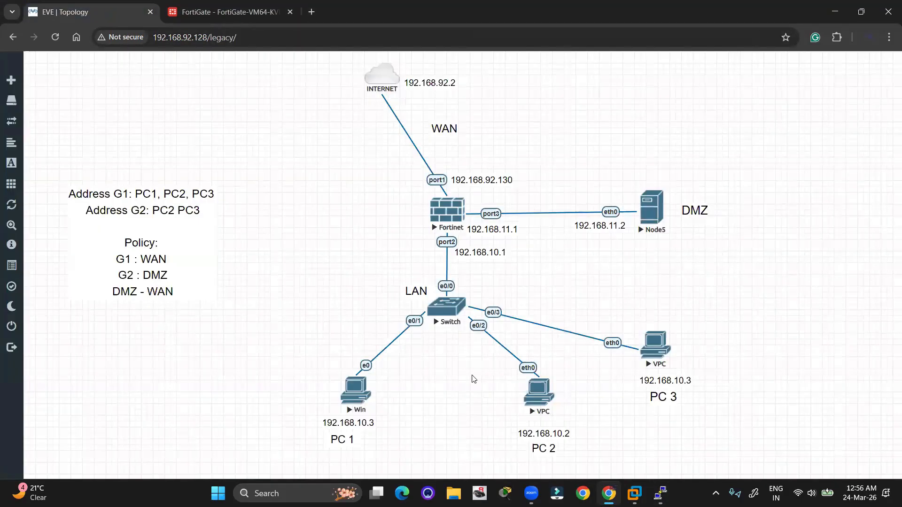
left_click(534, 395)
left_click(447, 133)
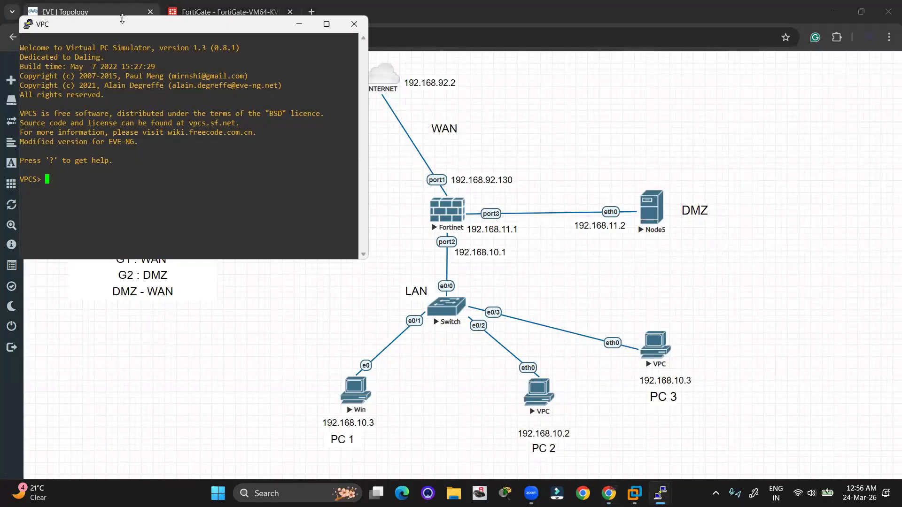
type("ping 8.8.8.8")
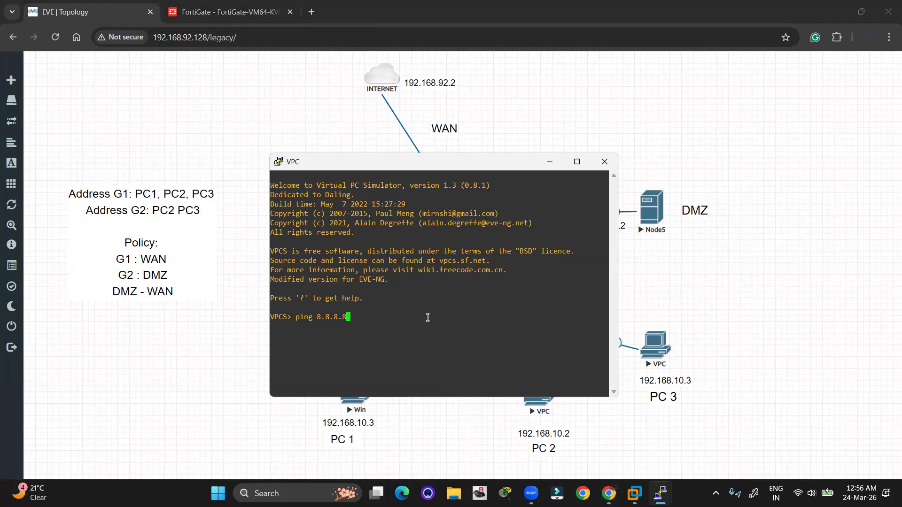
key("Return")
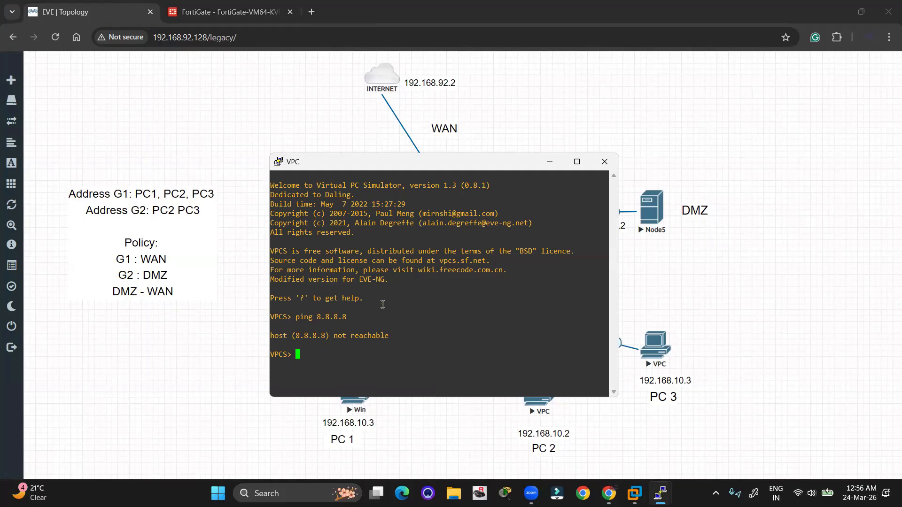
Step: Show PC 2's IP configuration with show ip and check the console against the topology
type("show ip")
key("Return")
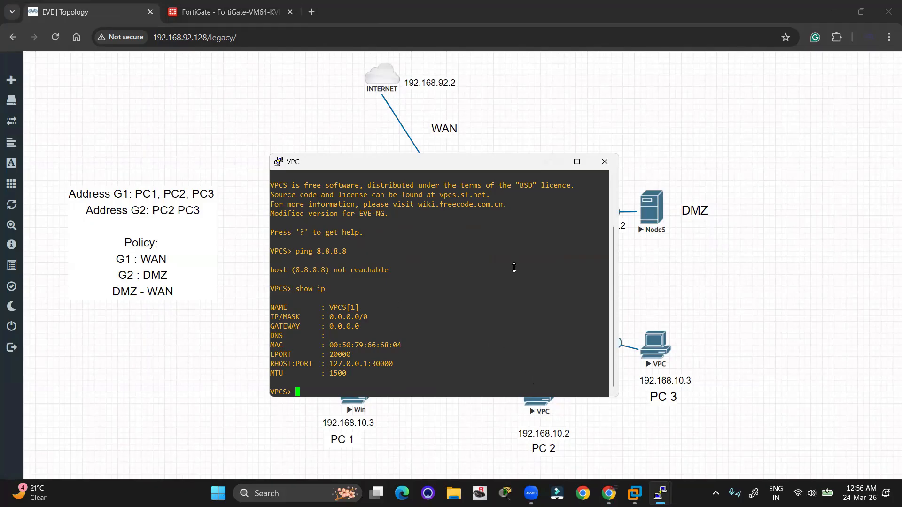
left_click(554, 163)
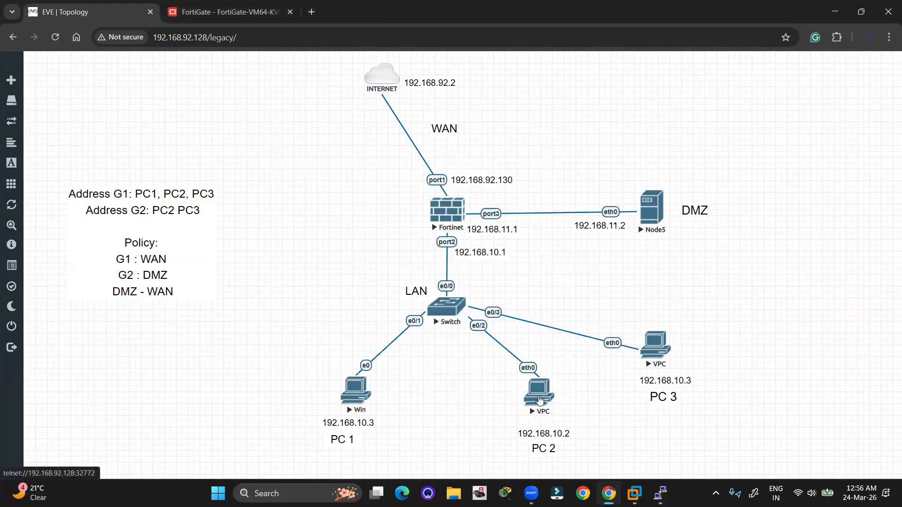
left_click(540, 400)
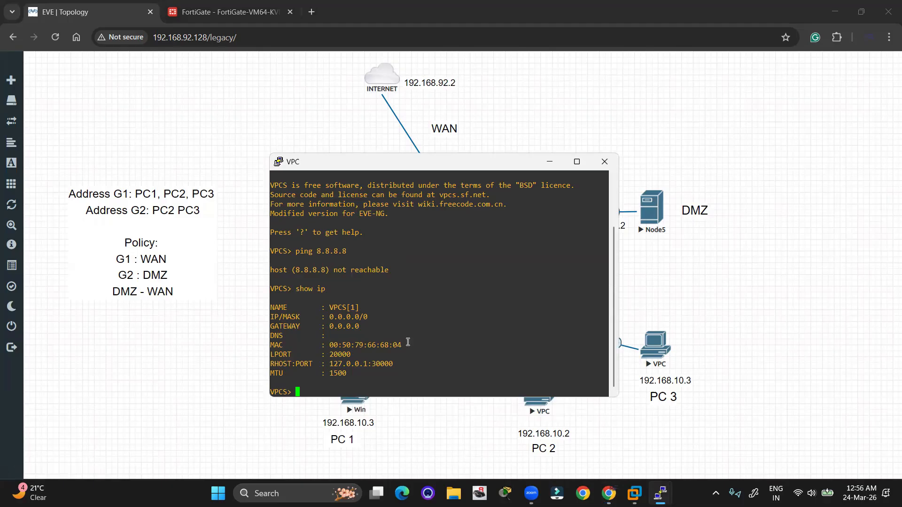
Step: Assign PC 2 the address 192.168.10.2 with mask 255.255.255.0 and gateway 192.168.10.1
type("ip add")
key("BackSpace")
key("BackSpace")
key("BackSpace")
type("192.168.10.2 255.255.255.0 ")
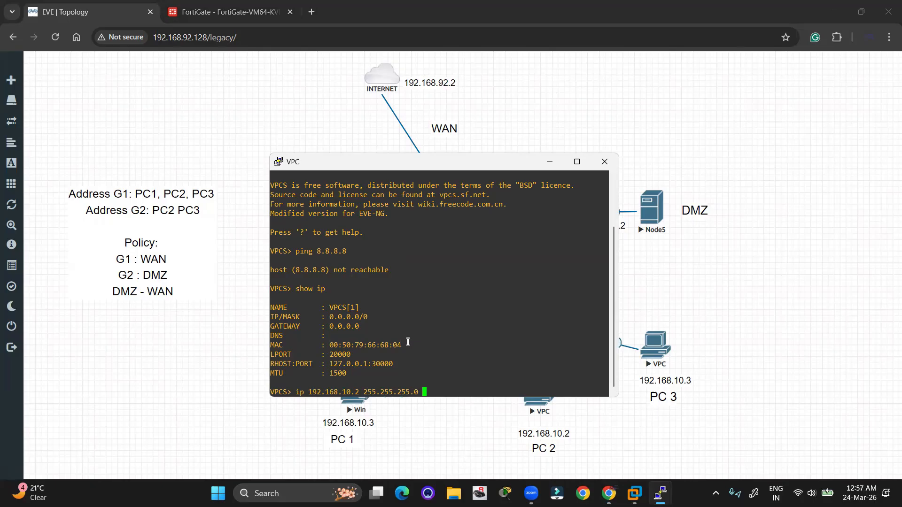
type("192.168.10.1")
key("Return")
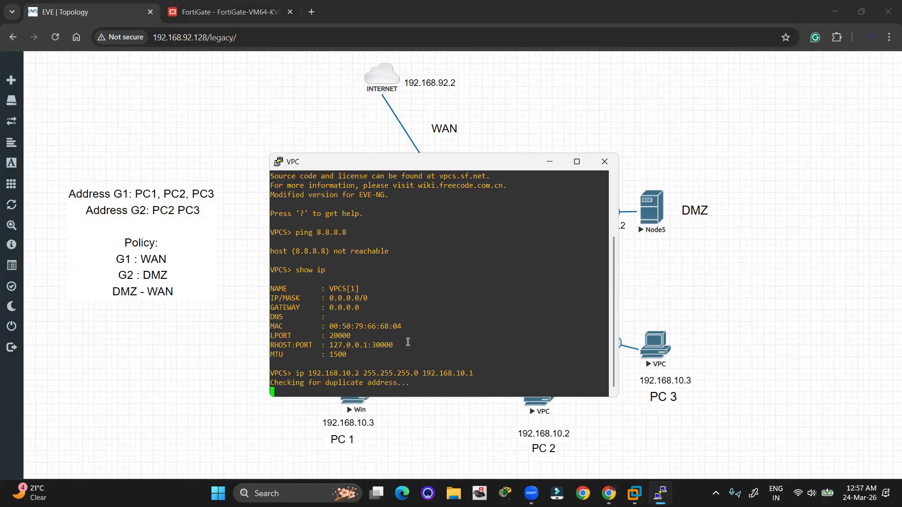
key("Return")
key("Return")
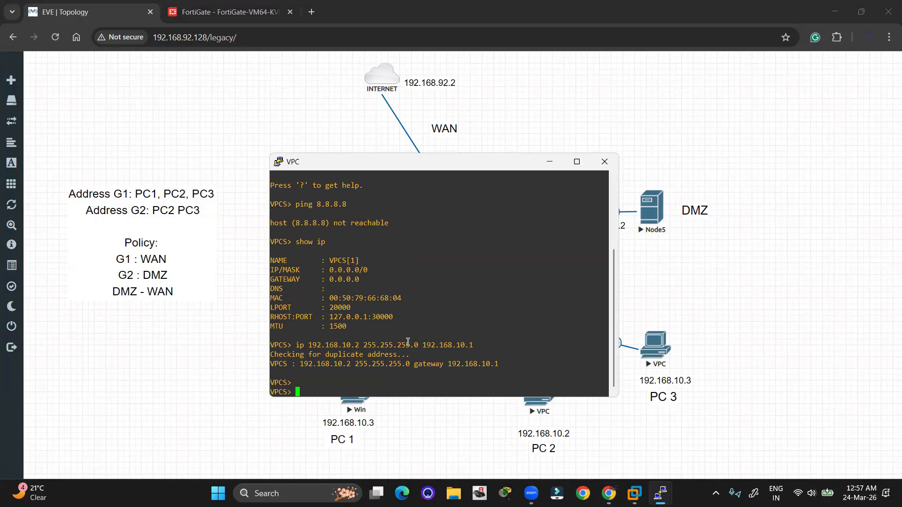
Step: Rerun the ping to 8.8.8.8 from PC 2, review the replies and minimize its console
key("Up")
key("Up")
key("Up")
key("Return")
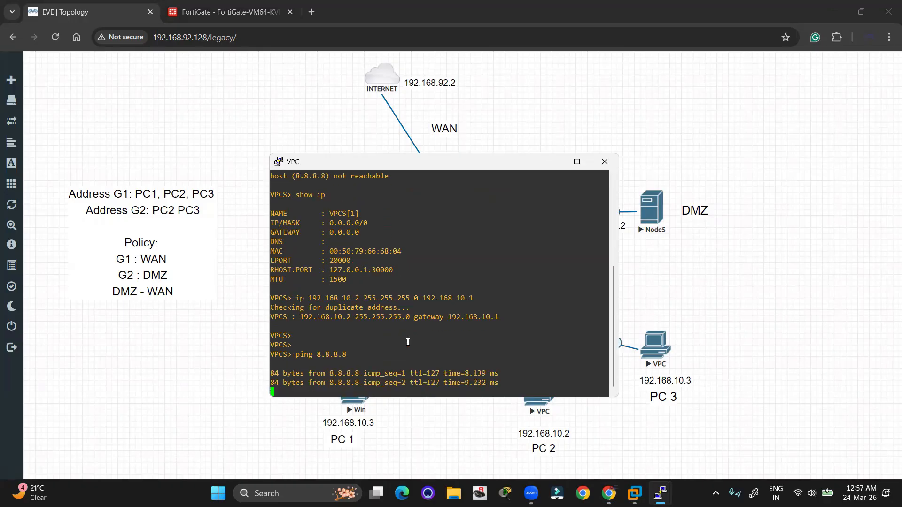
left_click_drag(465, 382, 320, 352)
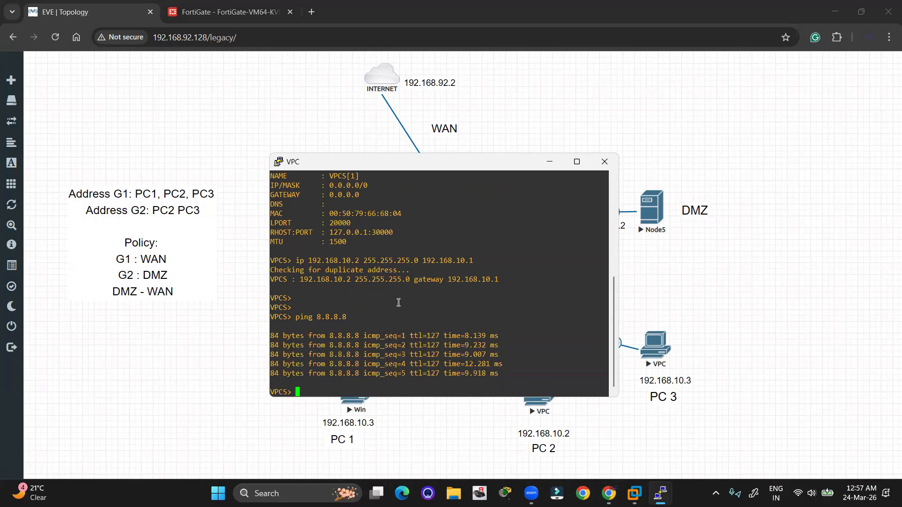
scroll(384, 277, "up", 4)
scroll(384, 320, "down", 4)
left_click(549, 161)
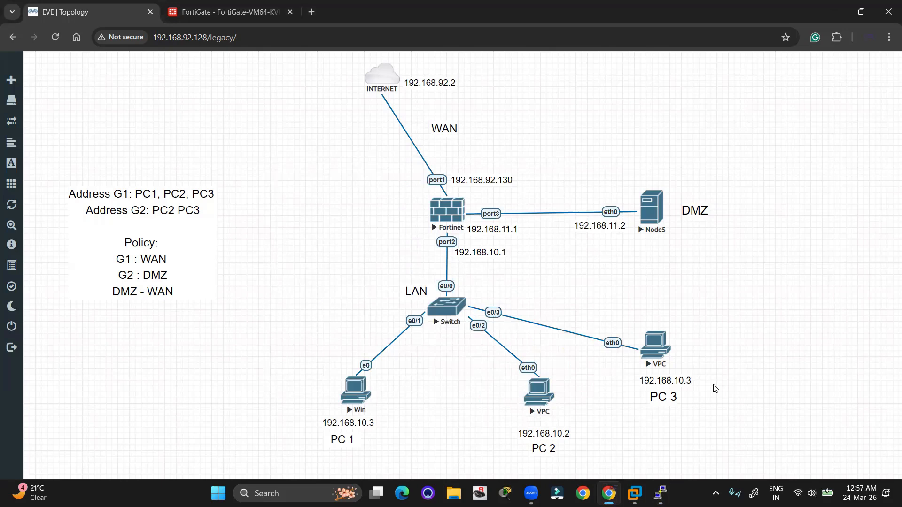
Step: Open the console of PC 3 and show its IP configuration with show ip
left_click(642, 354)
left_click(428, 127)
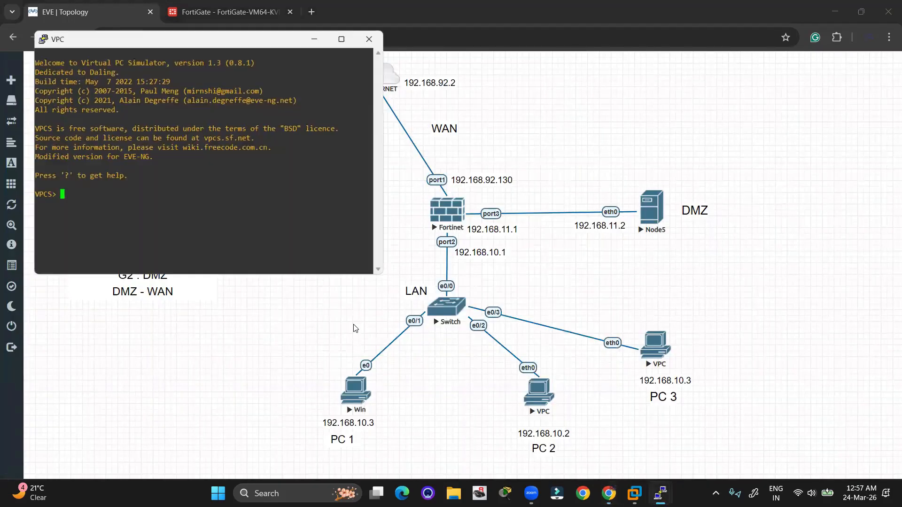
type("show ip")
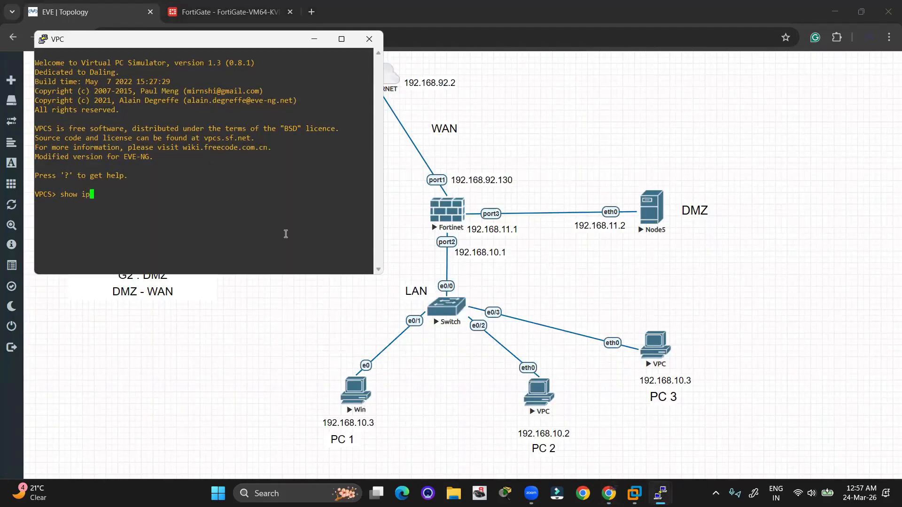
key("Return")
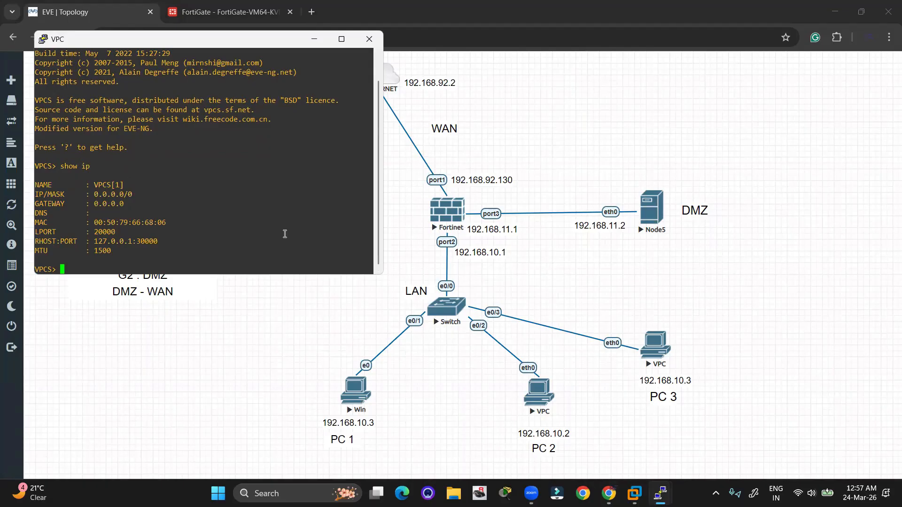
left_click_drag(132, 41, 213, 145)
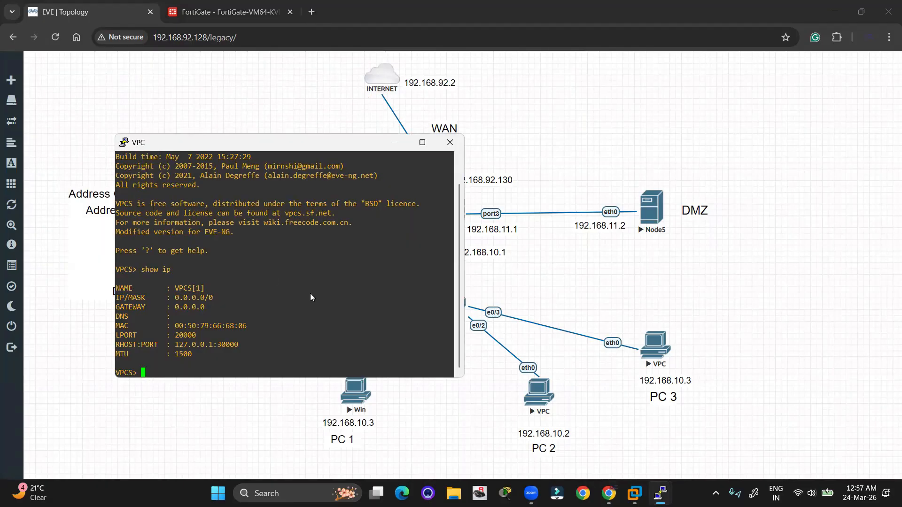
Step: Begin the ip command for PC 3 in its console with the address 192.168.10.3
key("Return")
key("Return")
type("ip 19")
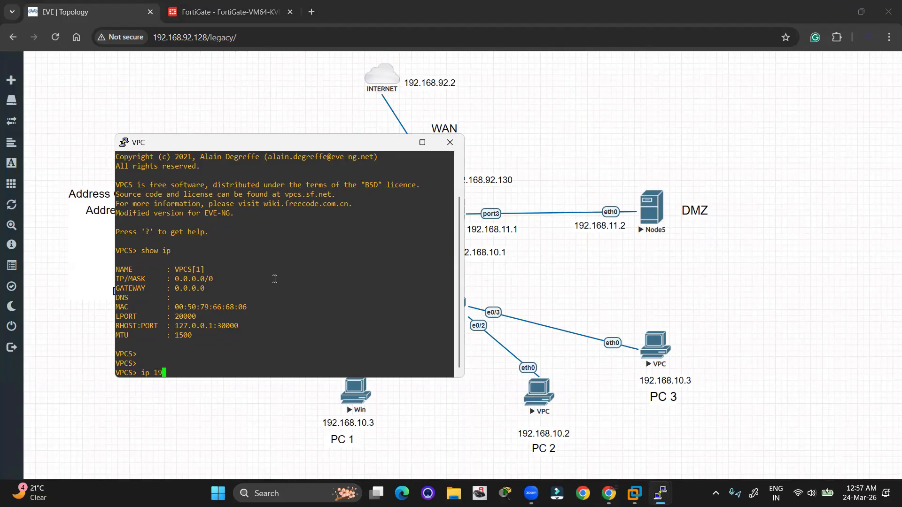
type("2.168.10.3")
Step: Change PC 3's address label in the topology to 192.168.10.4
left_click(674, 377)
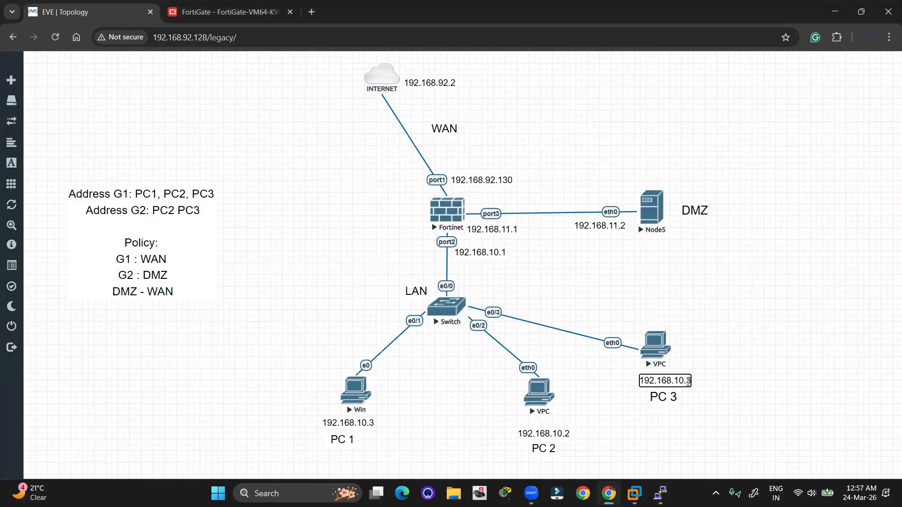
key("BackSpace")
key("Delete")
type(".4")
left_click(739, 356)
Step: Assign PC 3 the address 192.168.10.4 with mask 255.255.255.0 and gateway 192.168.10.1, then minimize its console
key("alt+Tab")
type("255.255.2")
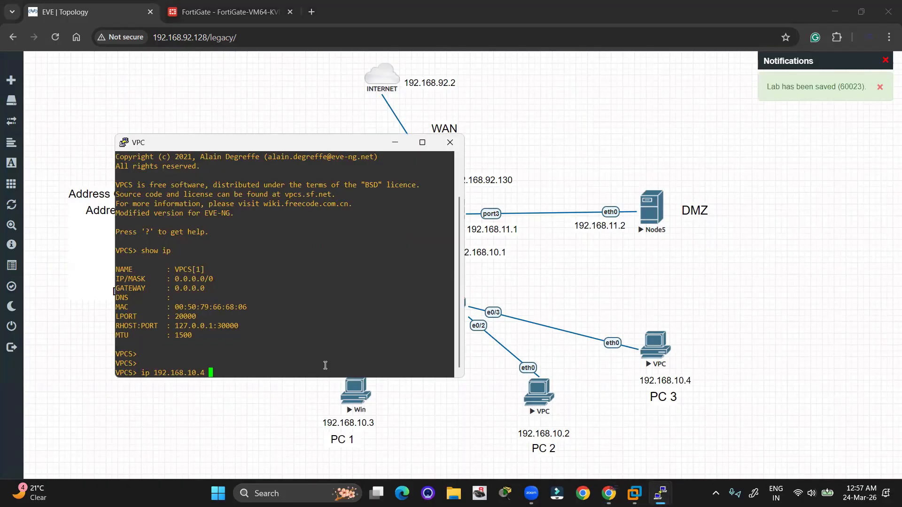
type("55.255.0 192.168.10.1")
key("Return")
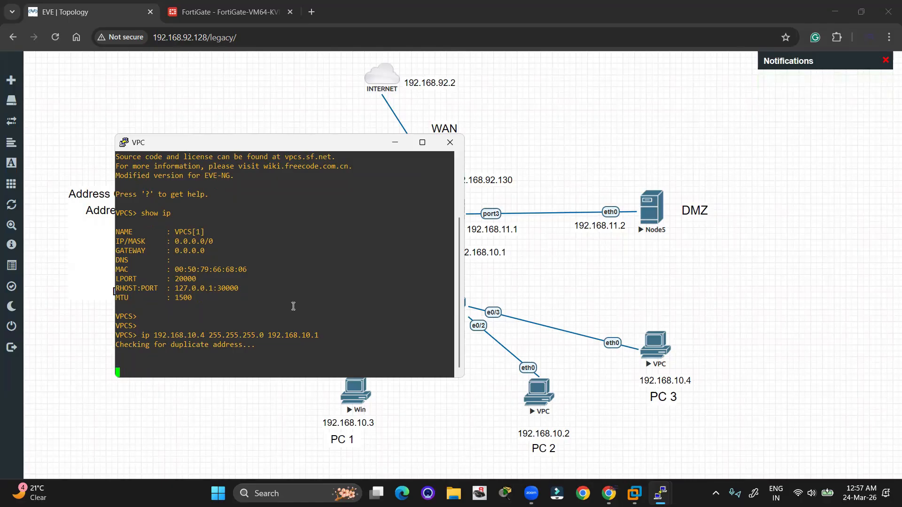
key("Return")
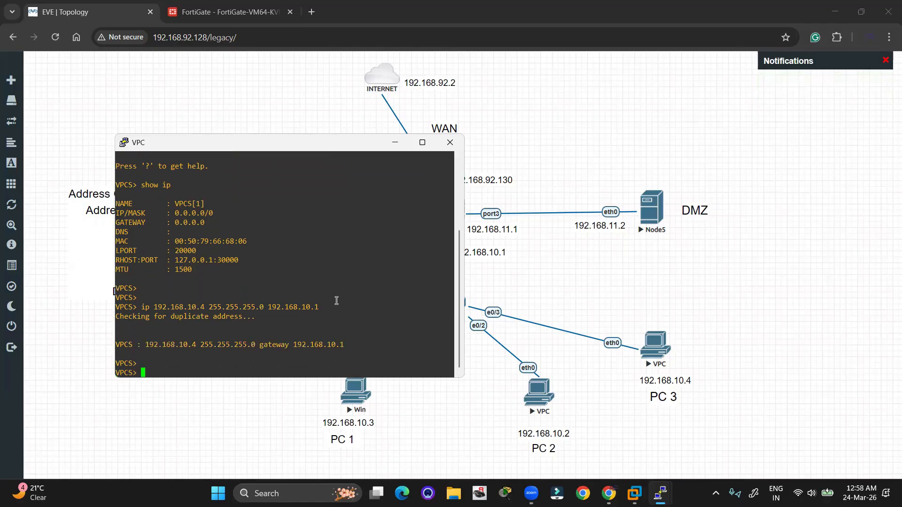
left_click(394, 143)
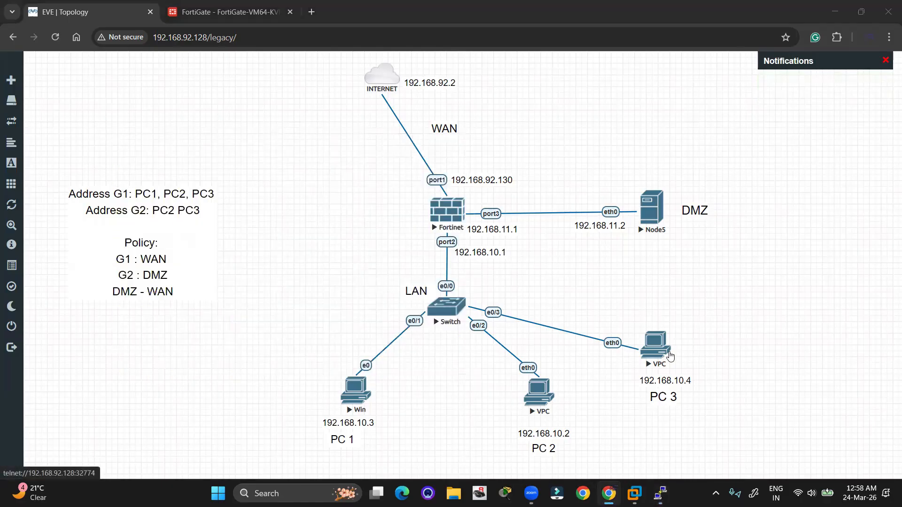
Step: Ping 8.8.8.8 from PC 3's console and minimize it after checking for replies
key("alt+Tab")
type("ping 8.38.8")
key("BackSpace")
key("BackSpace")
key("BackSpace")
key("BackSpace")
type("58.8")
key("BackSpace")
key("BackSpace")
key("BackSpace")
key("BackSpace")
type("8.8.8")
key("Return")
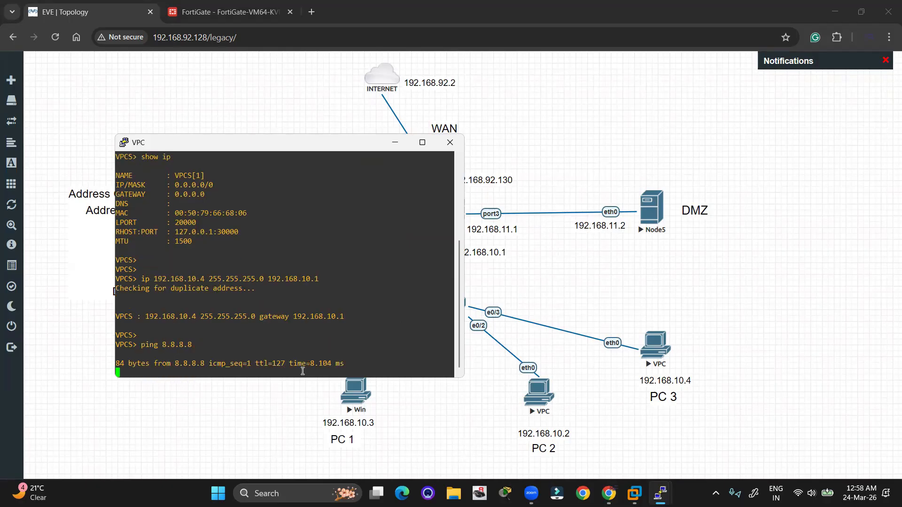
left_click(395, 142)
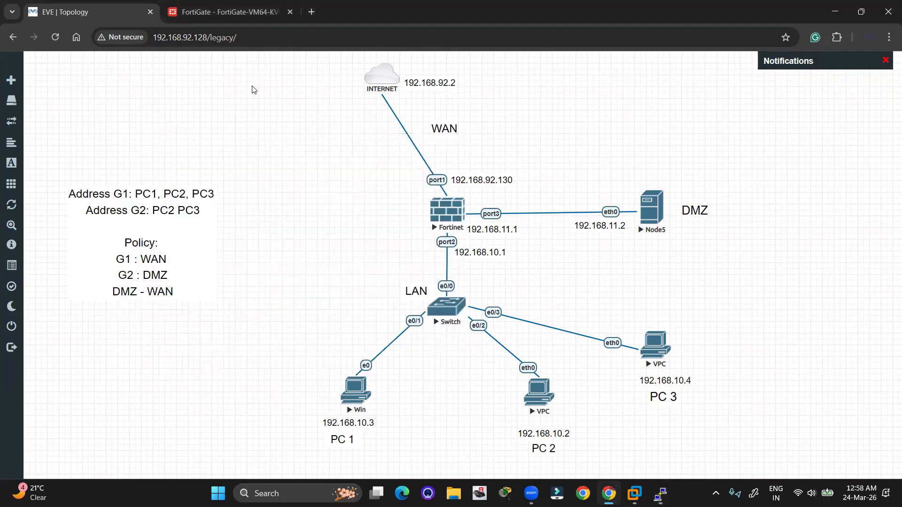
Step: Check the byte counter of the Add G1 to WAN policy in FortiGate, then open and refresh the Forward Traffic log
left_click(226, 12)
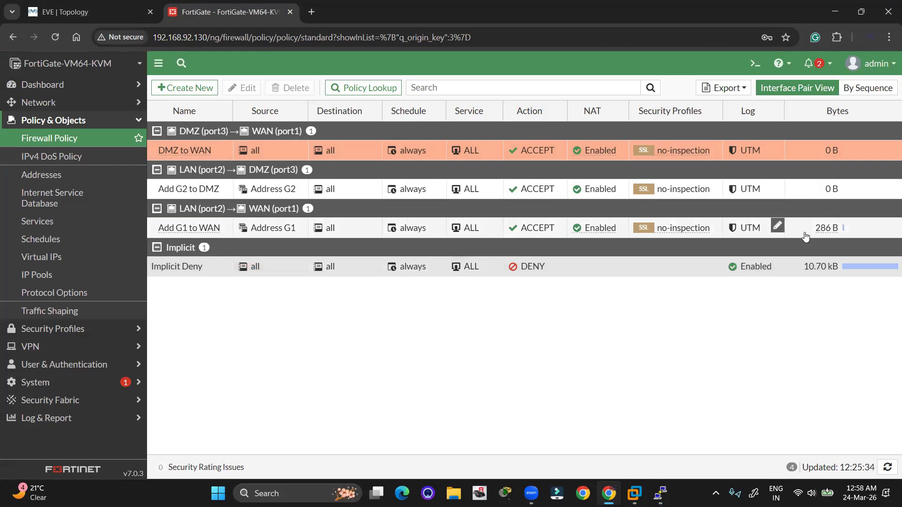
left_click(841, 228)
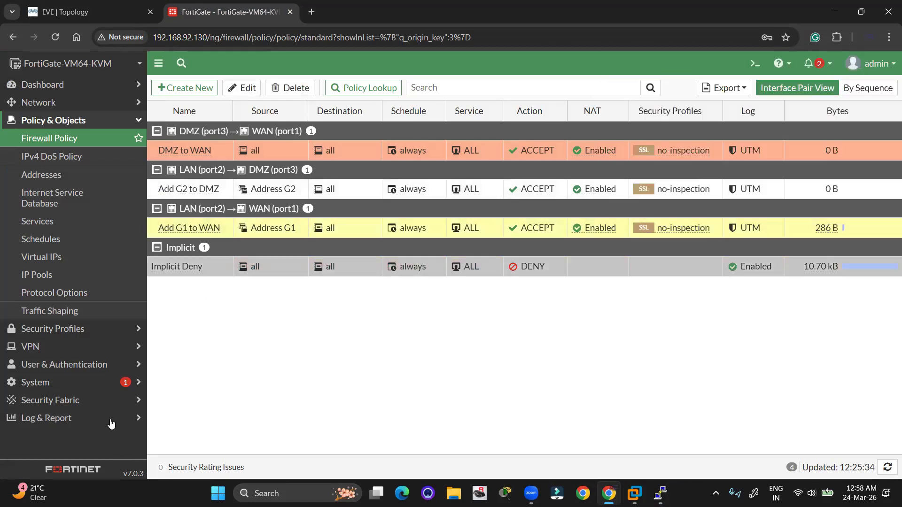
left_click(77, 418)
left_click(71, 256)
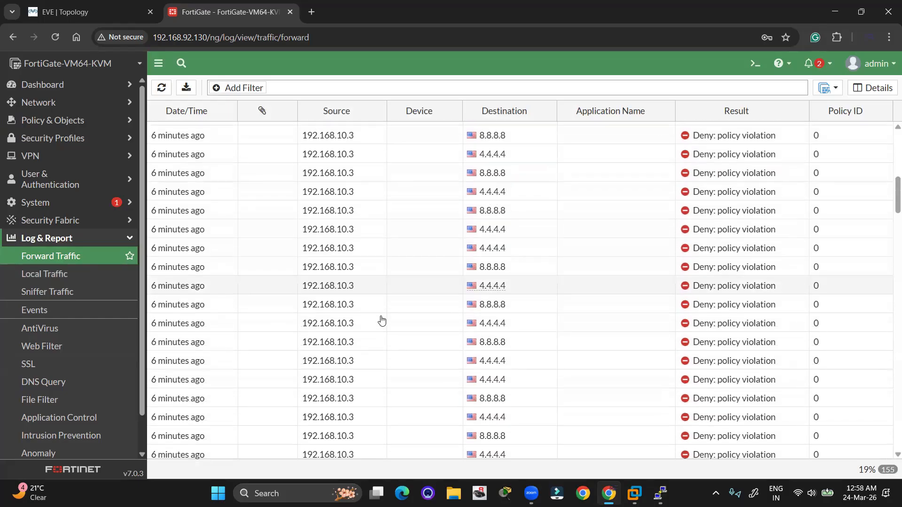
left_click(161, 88)
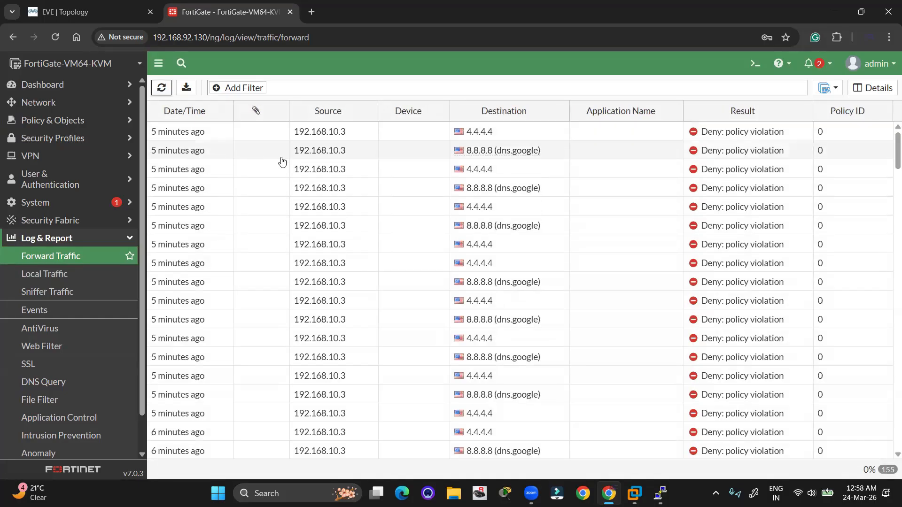
Step: Examine the sources, results and policy IDs in the Forward Traffic log, refreshing it to look for newer entries
scroll(328, 212, "down", 20)
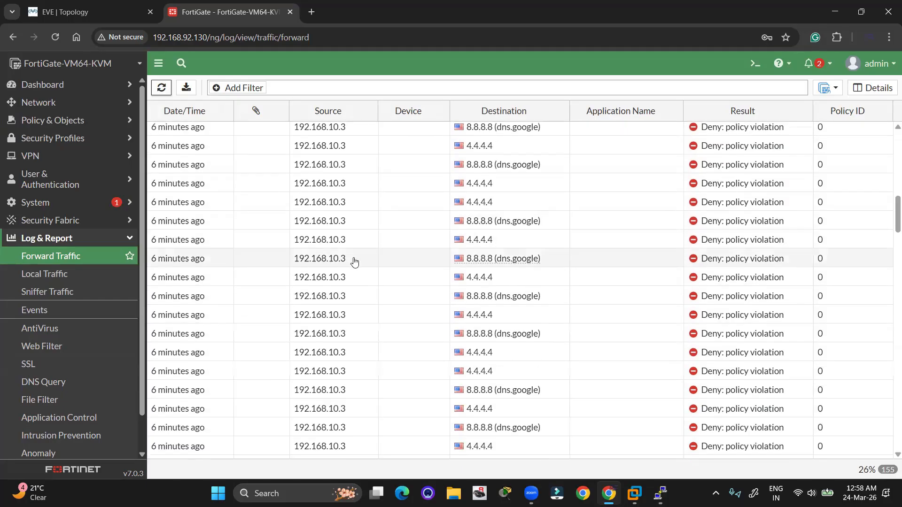
scroll(361, 269, "down", 5)
scroll(361, 269, "up", 8)
scroll(360, 269, "up", 15)
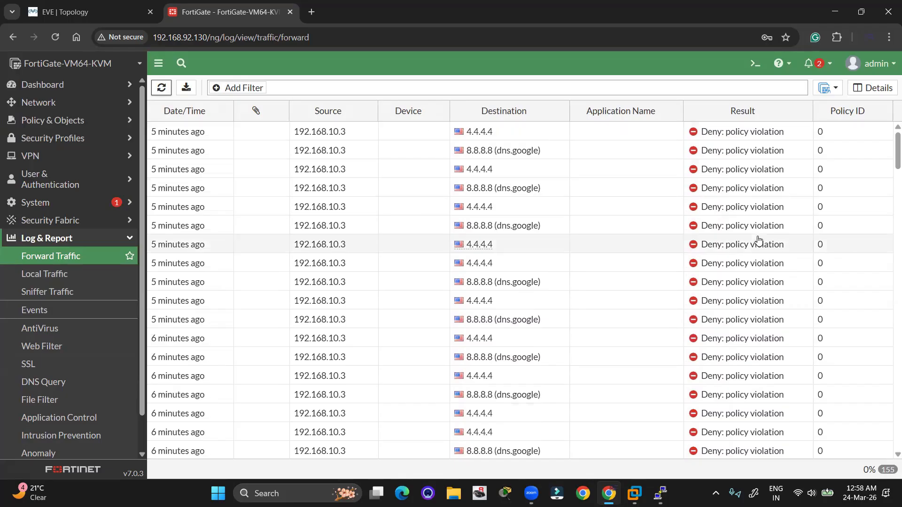
left_click(161, 88)
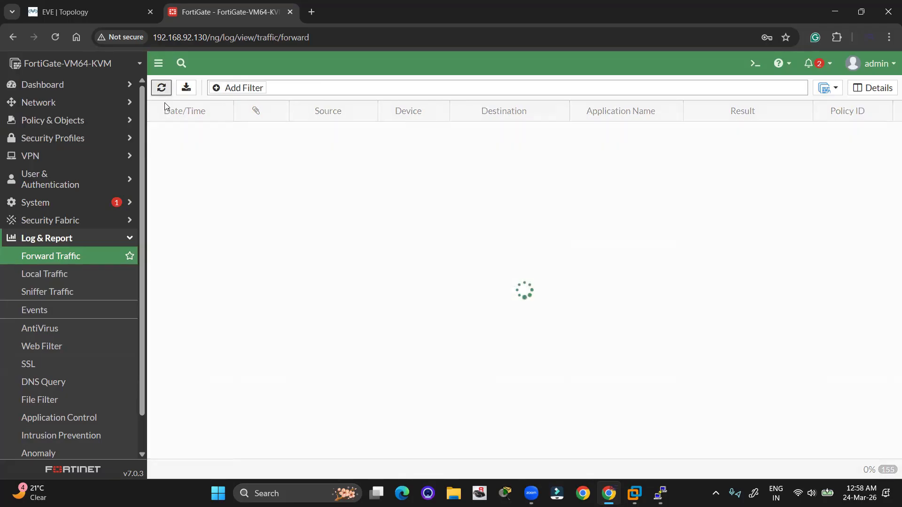
scroll(348, 255, "down", 20)
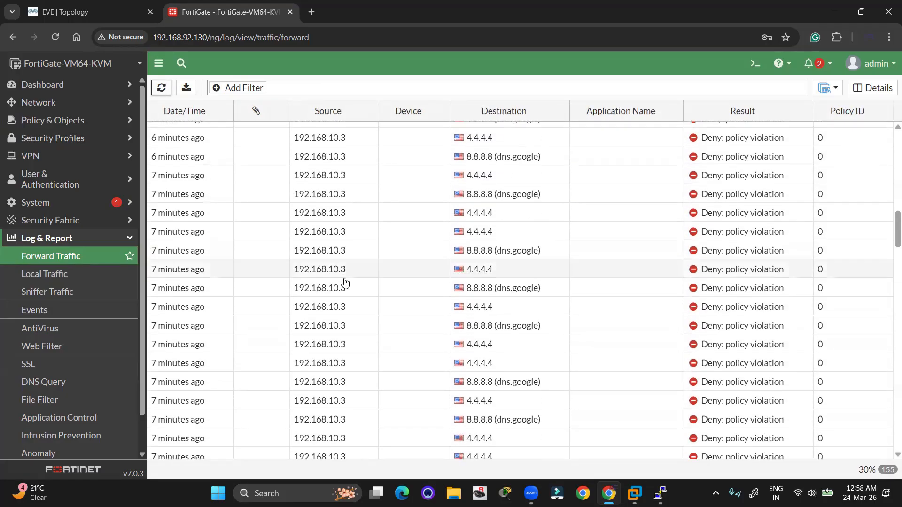
scroll(344, 284, "down", 15)
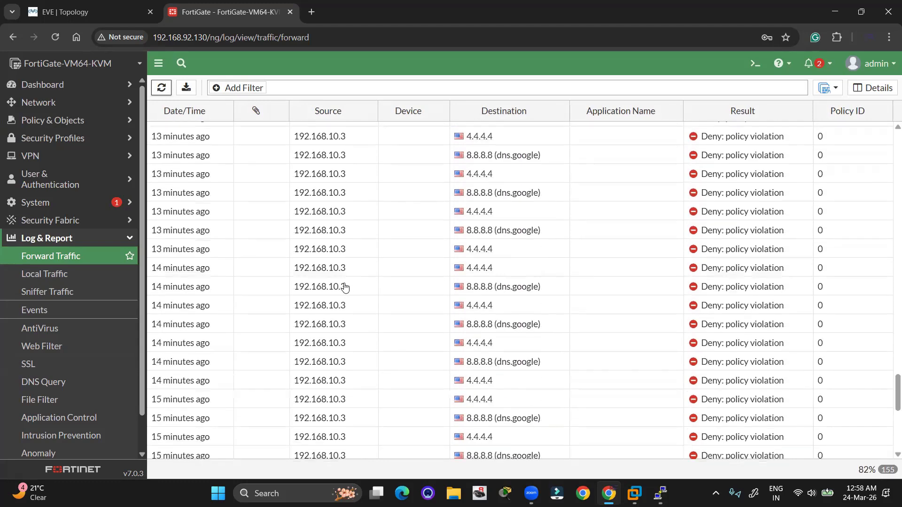
scroll(738, 265, "up", 20)
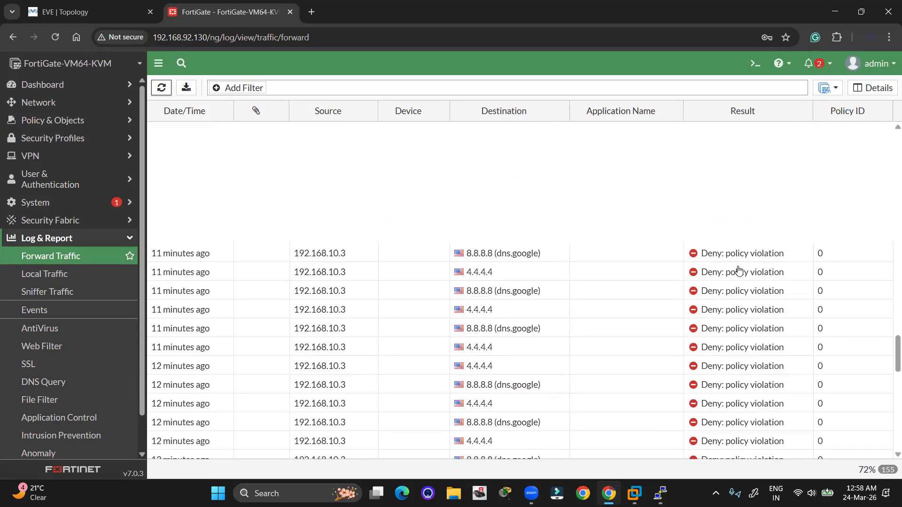
scroll(737, 266, "up", 5)
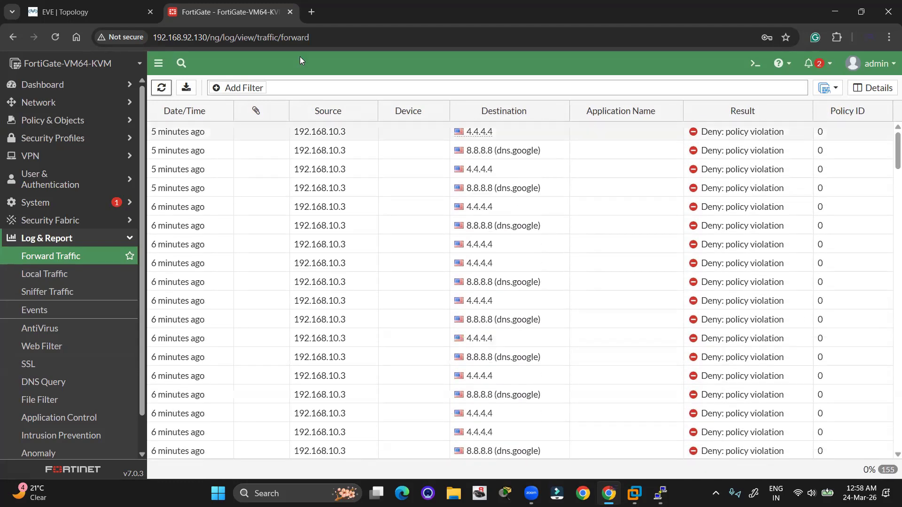
Step: Review the EVE topology, then return to FortiGate's firewall policies and check the Add G1 to WAN byte counter
left_click(128, 8)
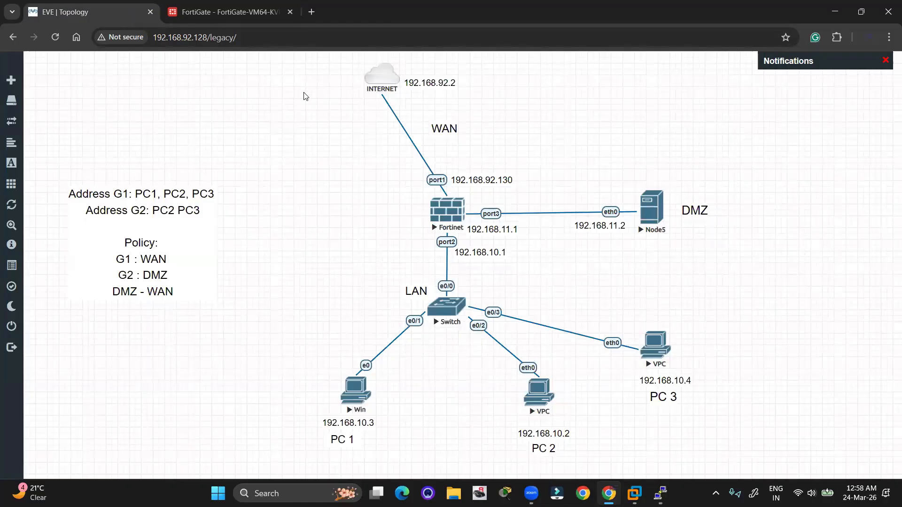
left_click_drag(279, 68, 800, 413)
left_click(254, 237)
left_click(231, 18)
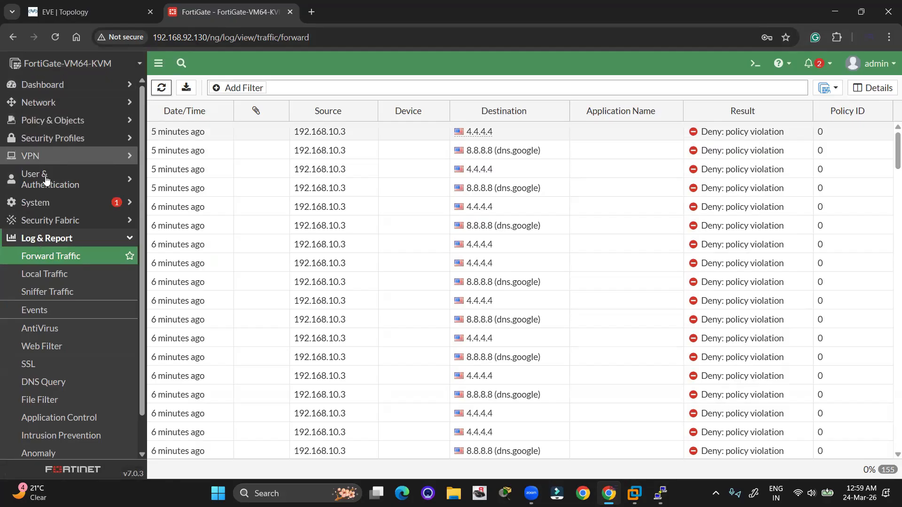
left_click(56, 121)
left_click(55, 132)
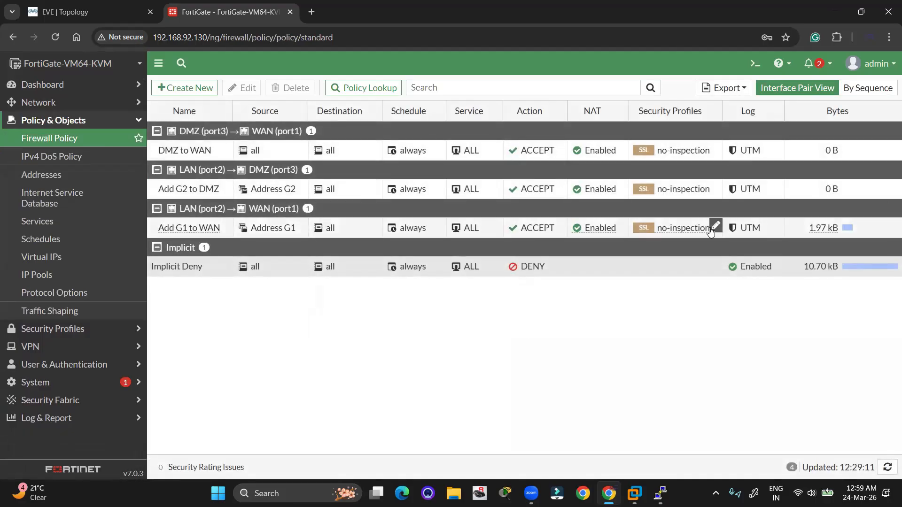
key("ctrl+2")
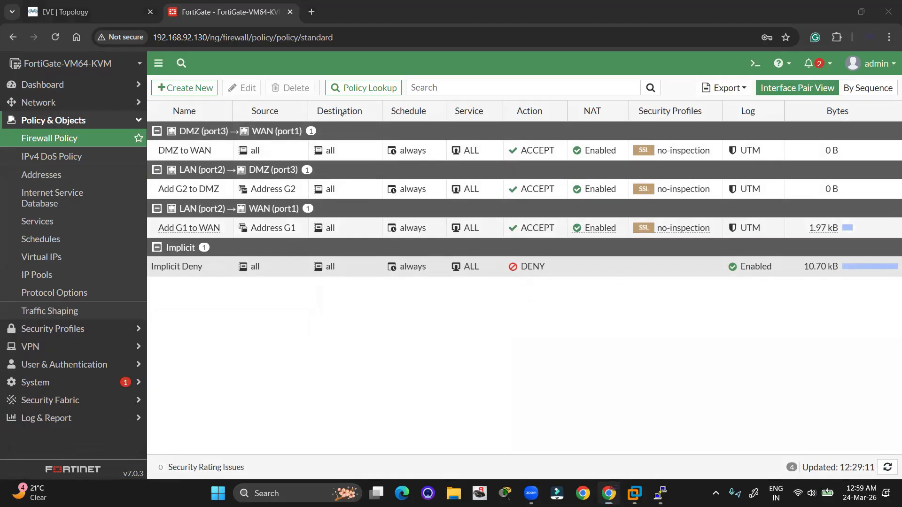
left_click_drag(153, 154, 249, 161)
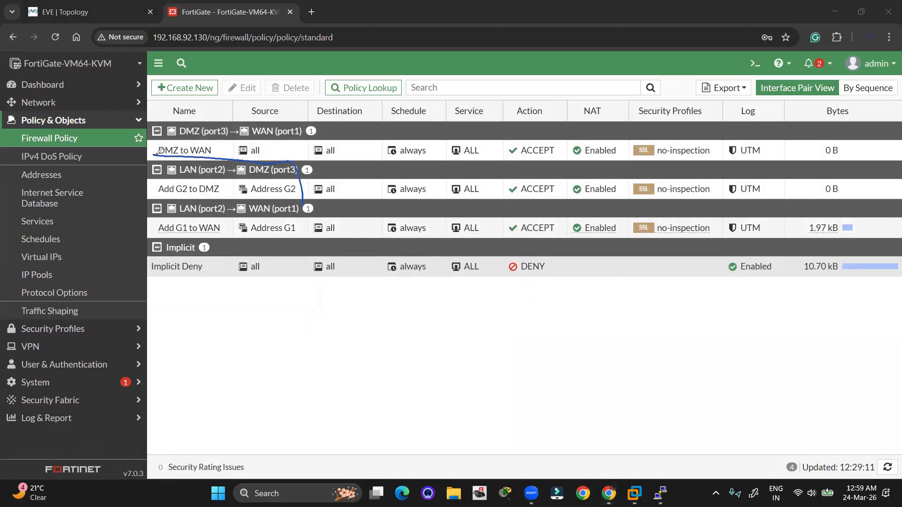
mouse_move(296, 237)
left_mouse_down()
mouse_move(191, 237)
mouse_move(155, 153)
left_mouse_up()
mouse_move(245, 230)
left_mouse_down()
mouse_move(306, 318)
mouse_move(346, 324)
left_mouse_up()
left_click_drag(349, 308, 371, 328)
mouse_move(391, 290)
left_mouse_down()
mouse_move(394, 307)
mouse_move(419, 314)
left_mouse_up()
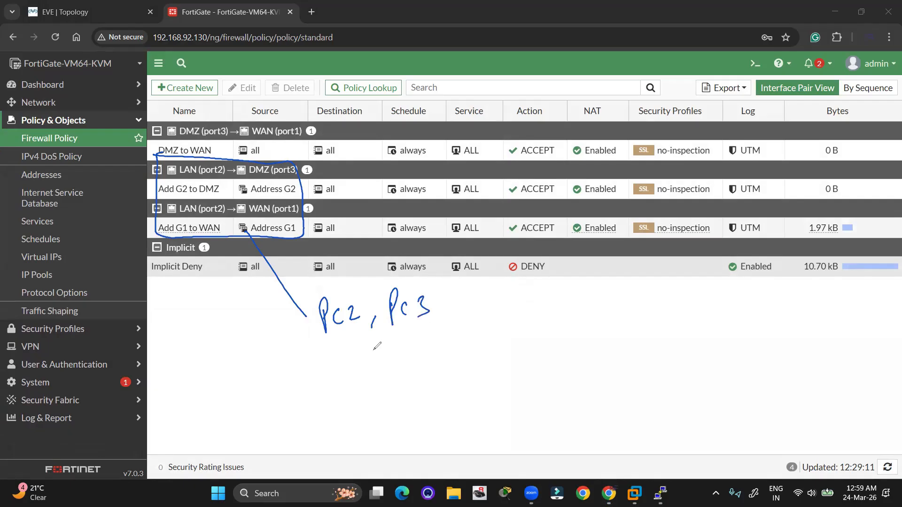
mouse_move(326, 343)
left_mouse_down()
mouse_move(449, 292)
mouse_move(294, 302)
mouse_move(345, 344)
left_mouse_up()
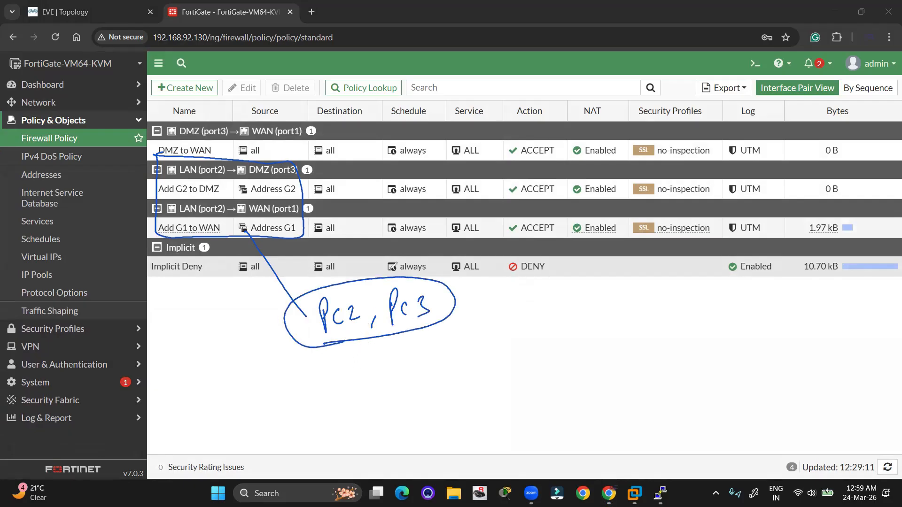
left_click_drag(301, 181, 335, 184)
left_click_drag(303, 227, 333, 217)
mouse_move(320, 323)
left_mouse_down()
mouse_move(432, 310)
mouse_move(369, 285)
left_mouse_up()
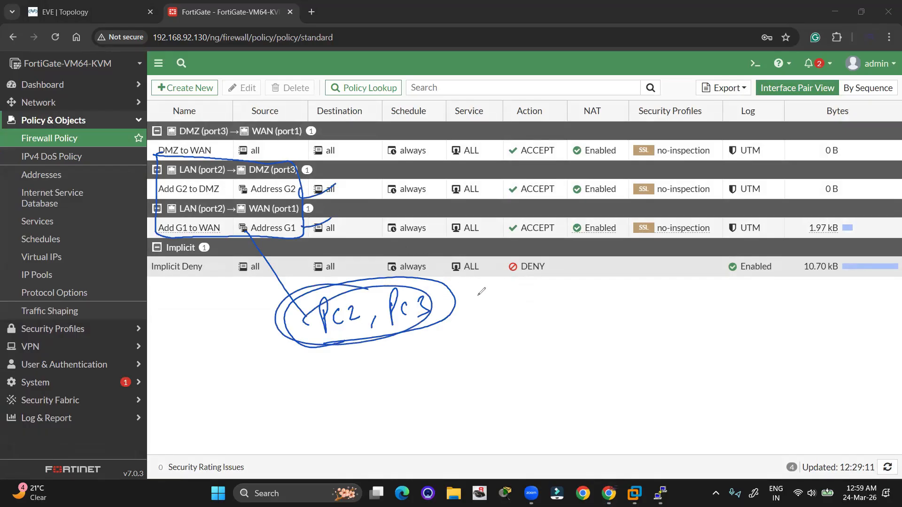
left_click(867, 343)
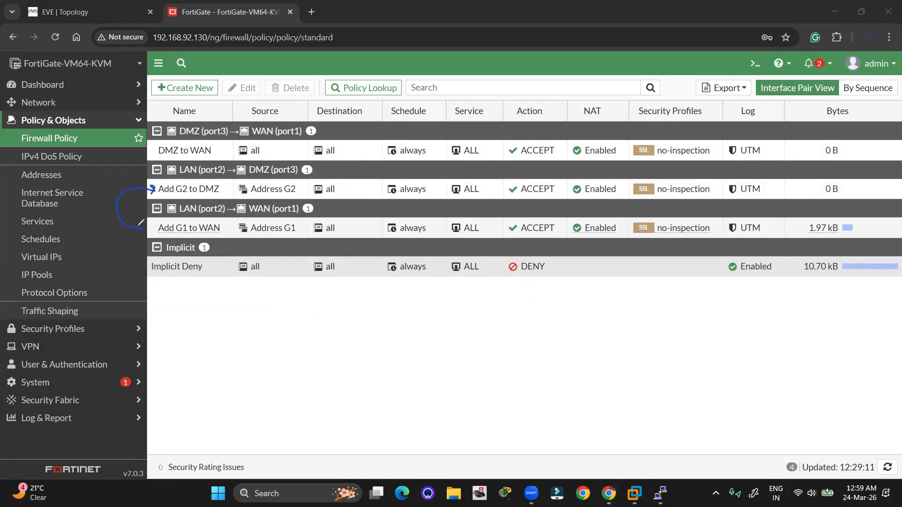
mouse_move(222, 314)
left_mouse_down()
mouse_move(221, 330)
mouse_move(254, 316)
mouse_move(269, 325)
mouse_move(354, 308)
mouse_move(357, 297)
mouse_move(389, 329)
mouse_move(392, 305)
mouse_move(308, 334)
left_mouse_up()
left_click_drag(153, 190, 178, 181)
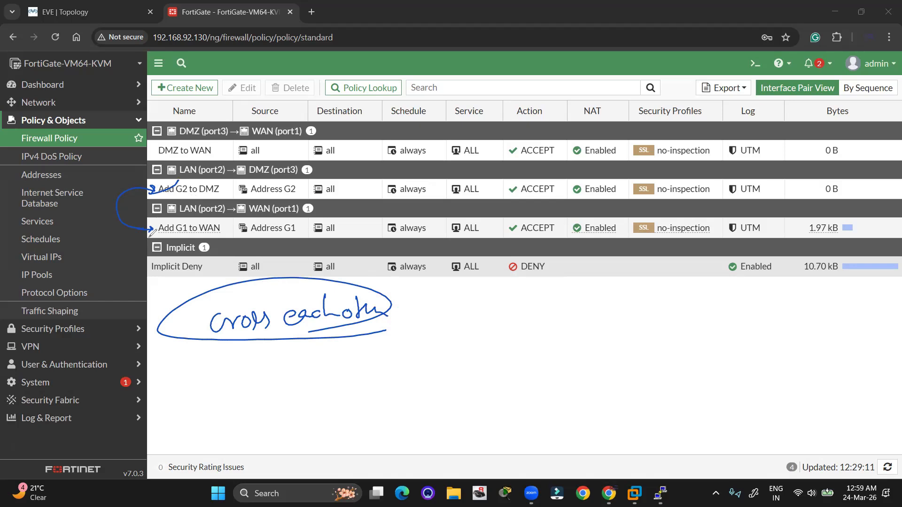
left_click_drag(158, 237, 190, 229)
left_click(355, 167)
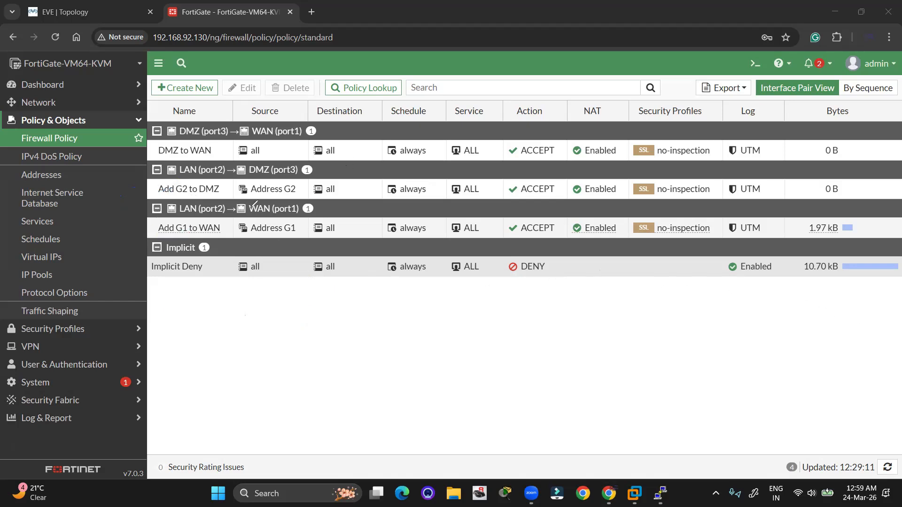
left_click_drag(155, 220, 151, 225)
mouse_move(295, 318)
left_mouse_down()
mouse_move(296, 347)
mouse_move(314, 331)
mouse_move(343, 332)
mouse_move(409, 308)
left_mouse_up()
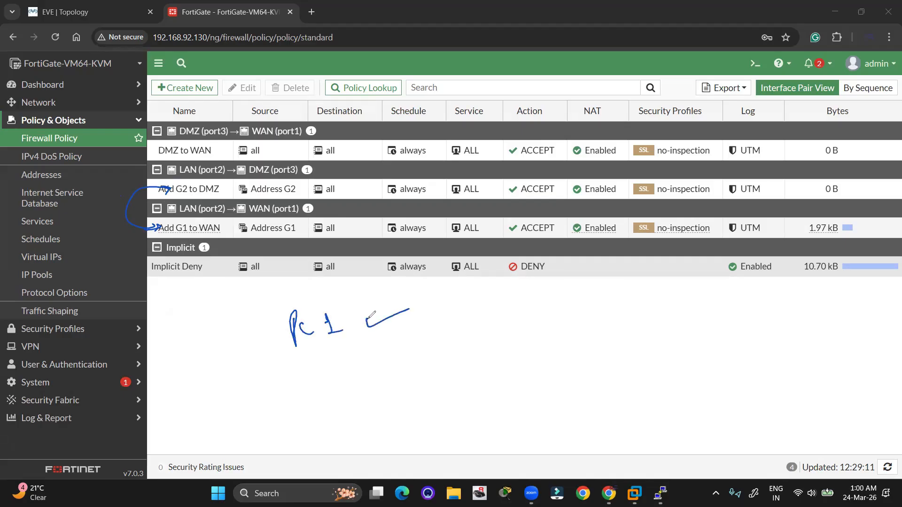
mouse_move(312, 361)
left_mouse_down()
mouse_move(314, 392)
mouse_move(326, 379)
left_mouse_up()
mouse_move(337, 365)
left_mouse_down()
mouse_move(356, 376)
mouse_move(400, 365)
mouse_move(377, 375)
left_mouse_up()
mouse_move(321, 405)
left_mouse_down()
mouse_move(459, 368)
mouse_move(317, 403)
left_mouse_up()
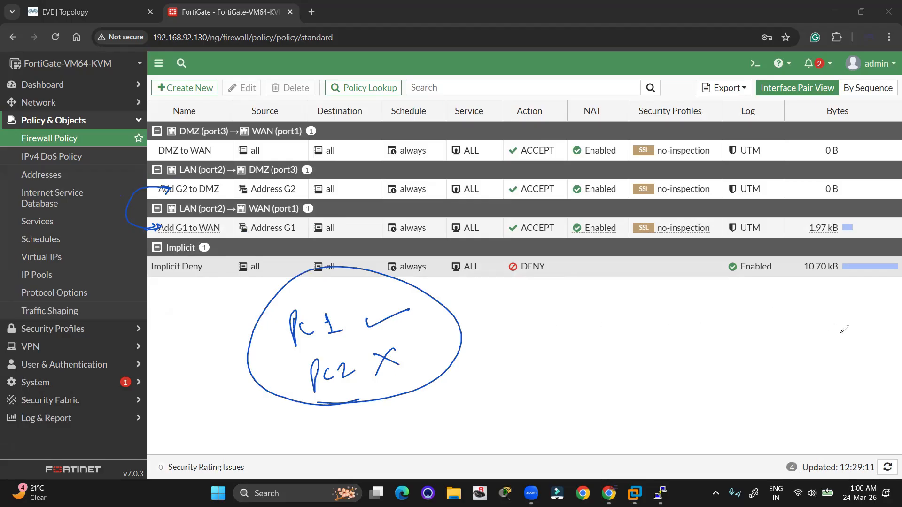
left_click(722, 321)
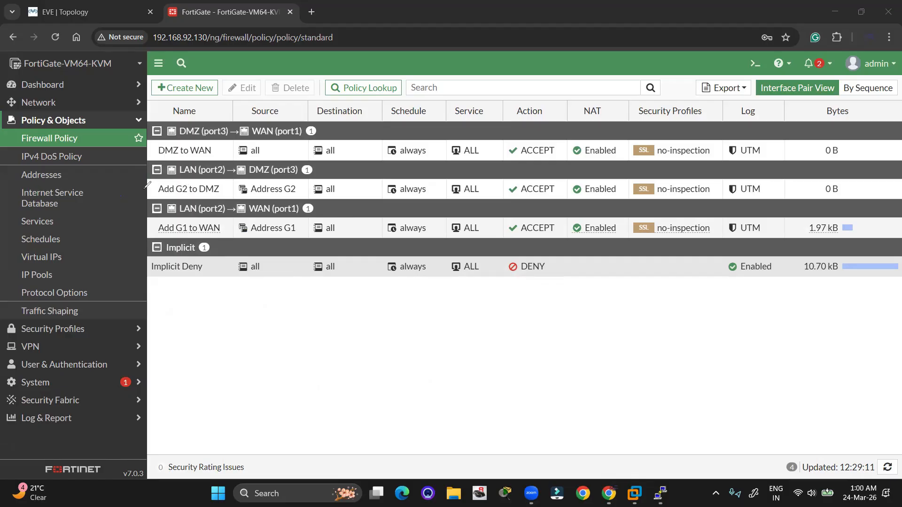
left_click_drag(299, 351, 337, 329)
left_click_drag(347, 314, 345, 342)
mouse_move(340, 337)
left_mouse_down()
mouse_move(359, 326)
mouse_move(371, 352)
left_mouse_up()
mouse_move(406, 323)
left_mouse_down()
mouse_move(464, 329)
mouse_move(271, 324)
mouse_move(390, 363)
left_mouse_up()
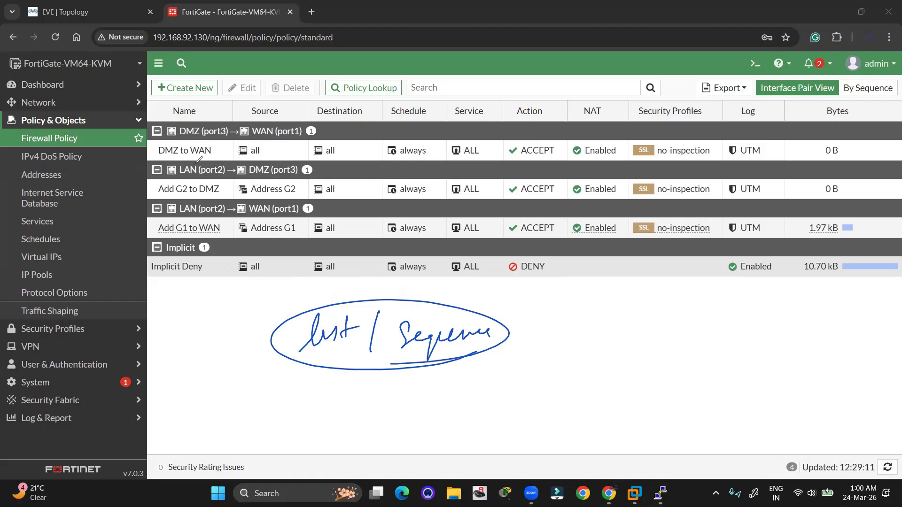
mouse_move(156, 178)
left_mouse_down()
mouse_move(244, 186)
mouse_move(235, 194)
left_mouse_up()
left_click_drag(139, 183, 171, 182)
mouse_move(191, 302)
left_mouse_down()
mouse_move(223, 312)
mouse_move(281, 297)
left_mouse_up()
left_click_drag(189, 331, 301, 314)
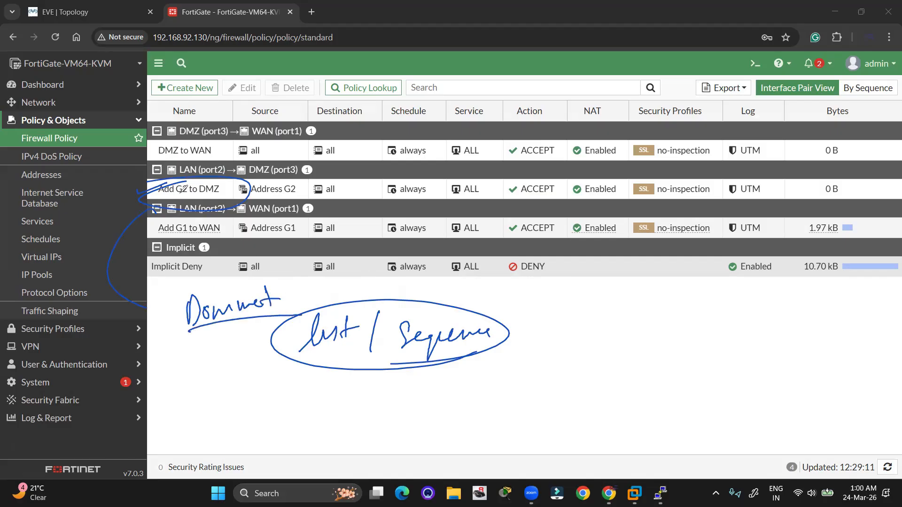
mouse_move(153, 184)
left_mouse_down()
mouse_move(254, 177)
mouse_move(190, 180)
mouse_move(184, 197)
mouse_move(148, 195)
mouse_move(164, 230)
left_mouse_up()
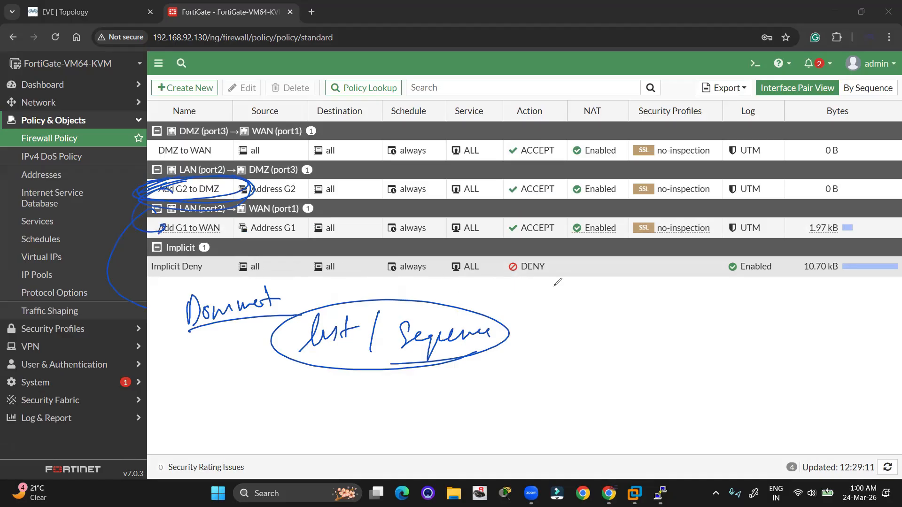
left_click_drag(675, 296, 630, 375)
mouse_move(606, 336)
left_mouse_down()
mouse_move(692, 329)
mouse_move(673, 340)
mouse_move(626, 341)
left_mouse_up()
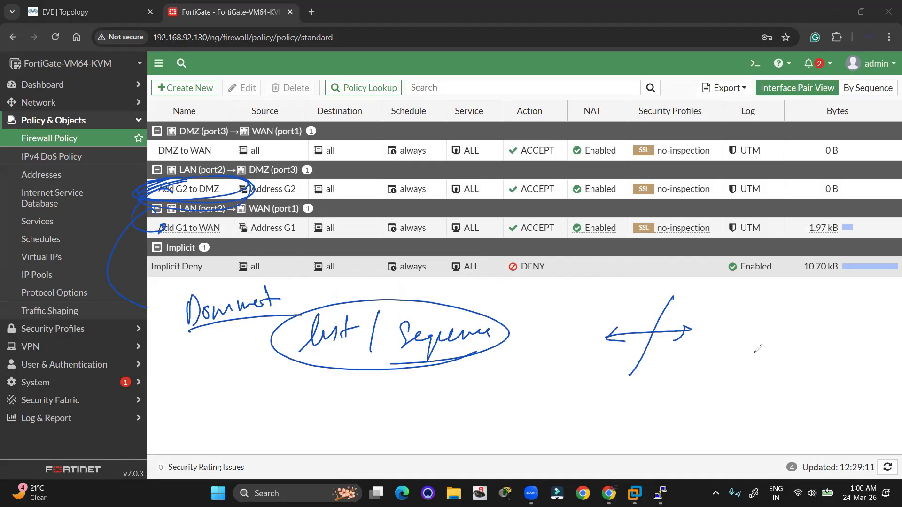
left_click(846, 350)
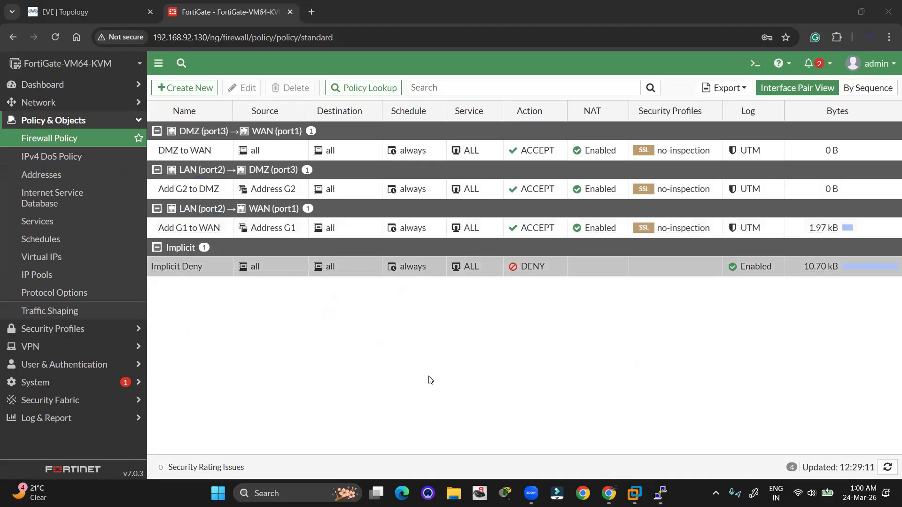